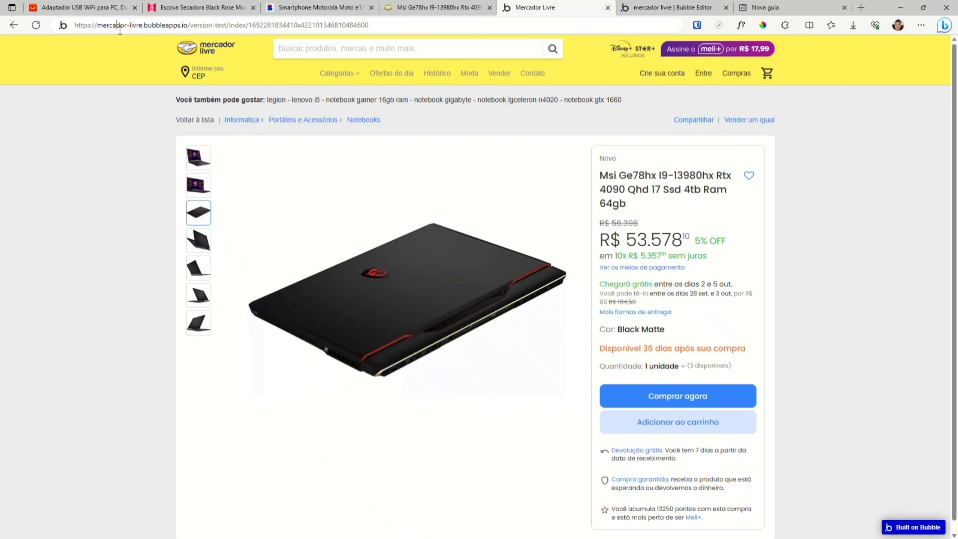
left_click(203, 25)
left_click(213, 26)
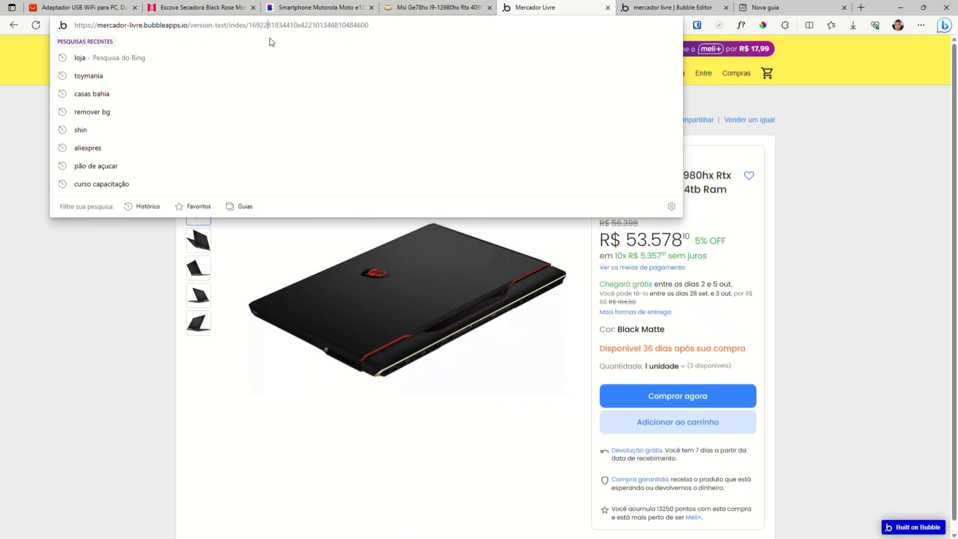
left_click(85, 242)
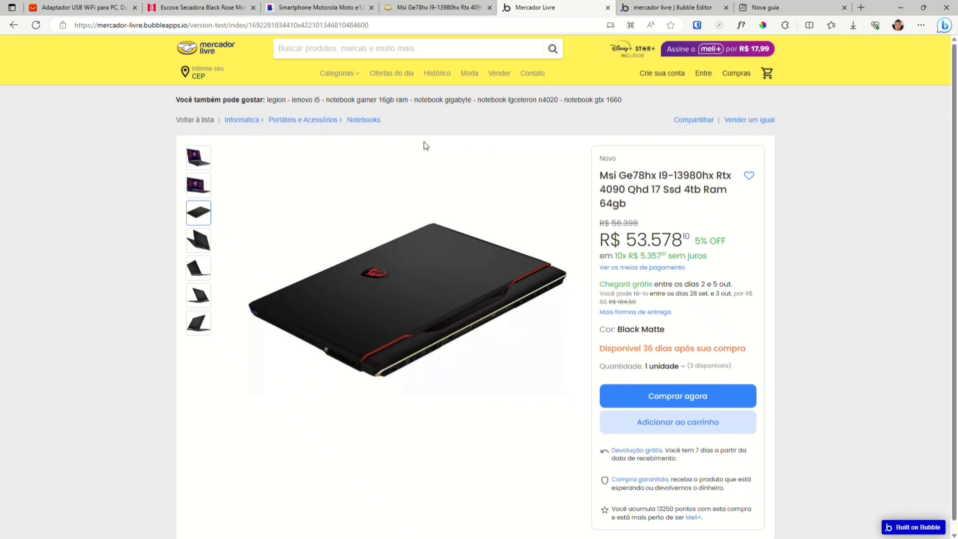
triple_click(438, 100)
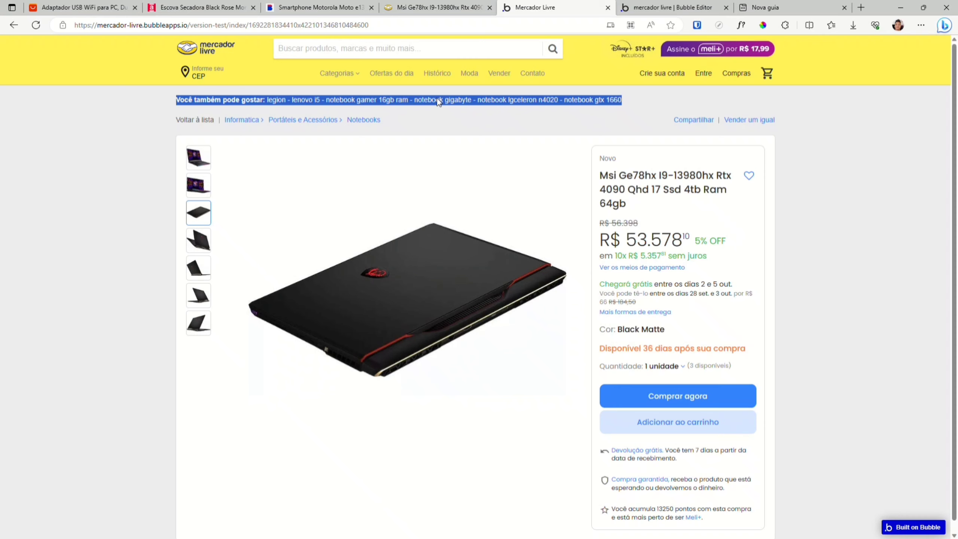
left_click(441, 102)
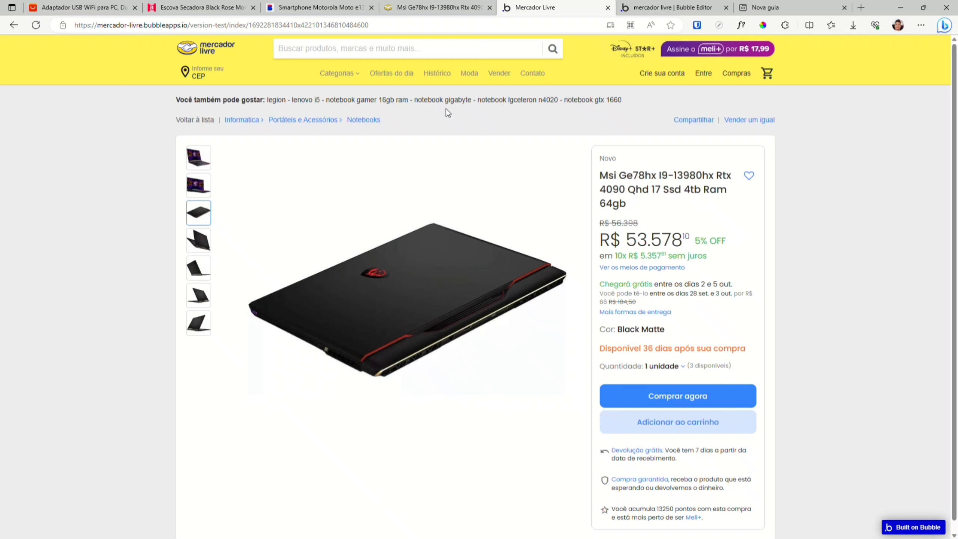
double_click(445, 101)
triple_click(446, 98)
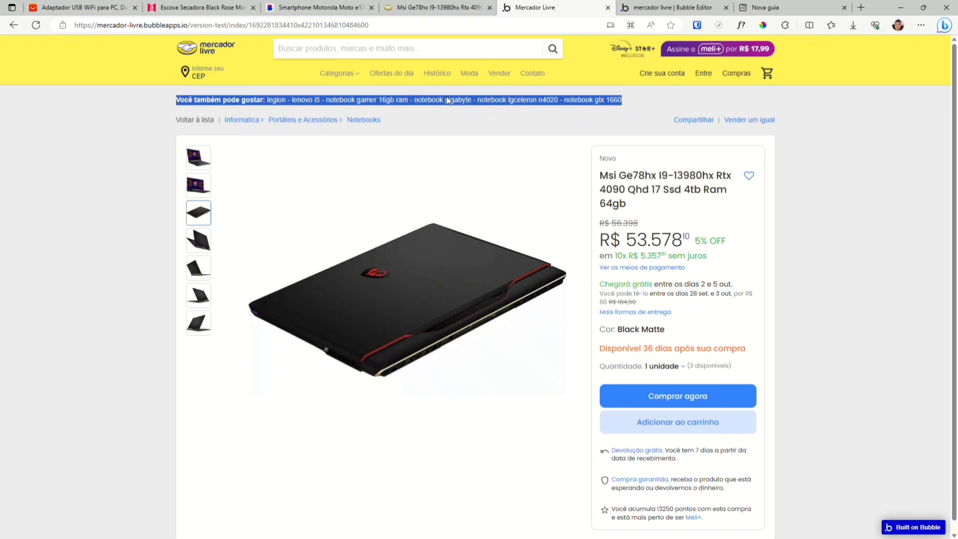
left_click(450, 105)
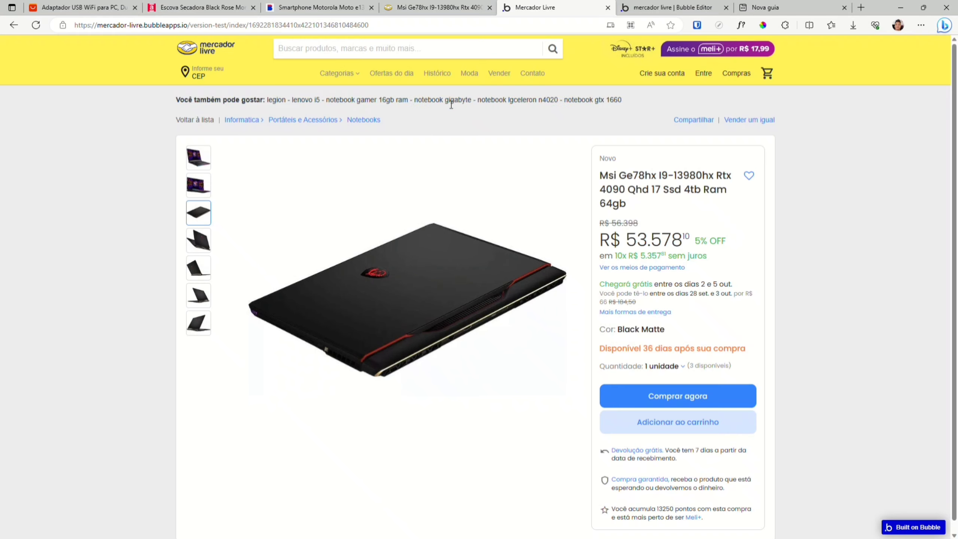
double_click(456, 101)
triple_click(453, 101)
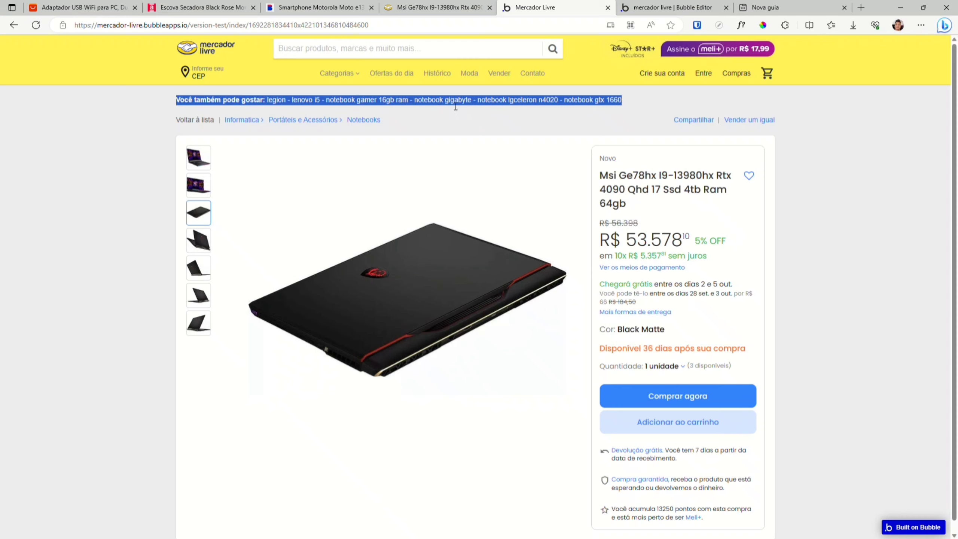
left_click(455, 106)
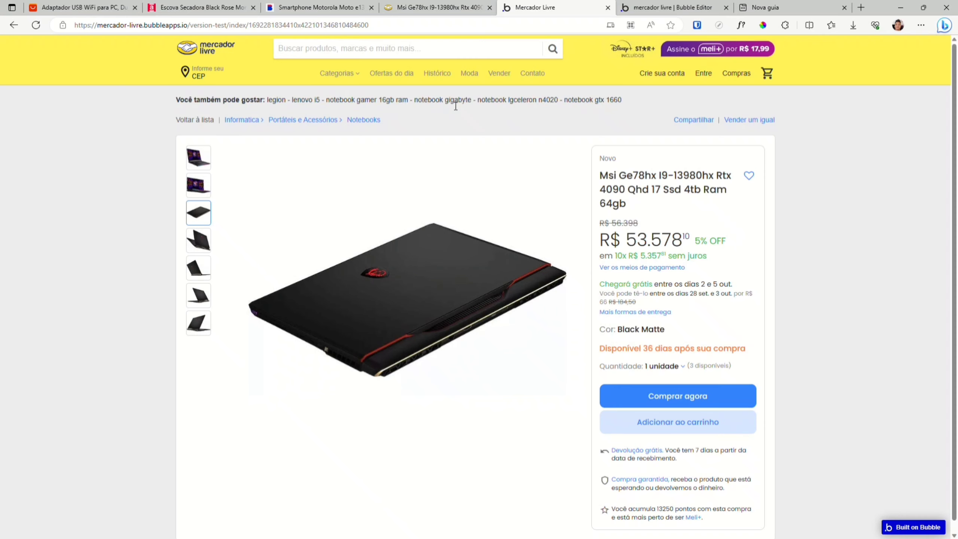
Browse the notebook's gallery thumbnails in the product page preview, ending on the first image
left_click(206, 189)
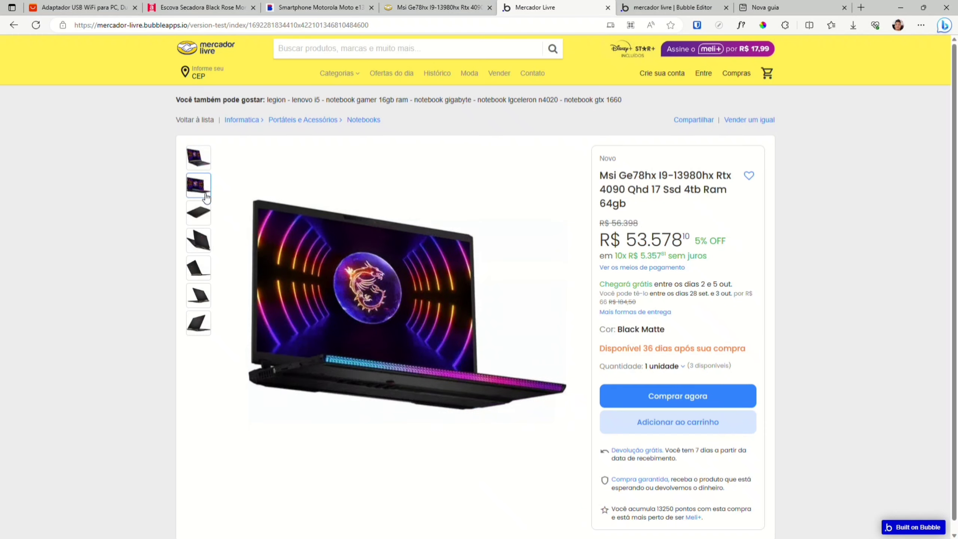
left_click(200, 213)
left_click(205, 238)
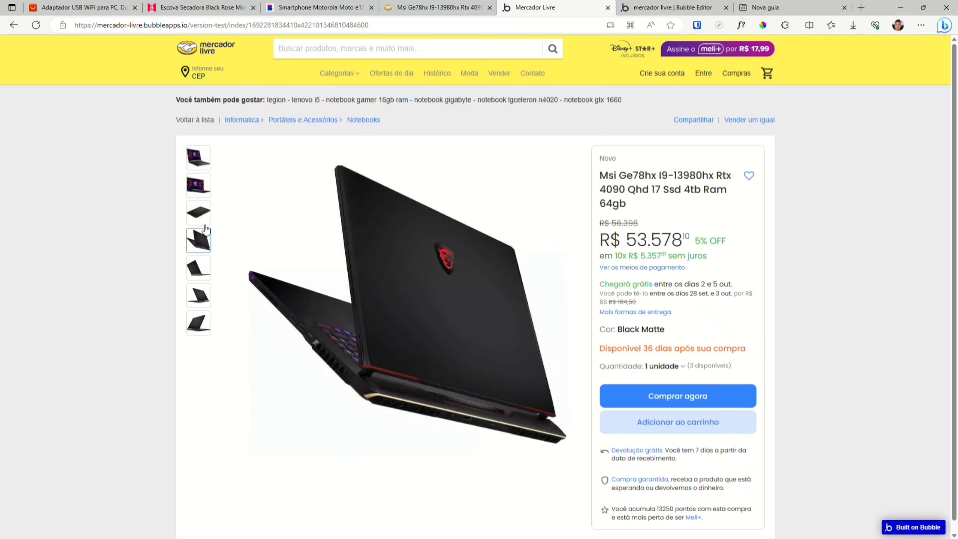
left_click(199, 158)
left_click(200, 213)
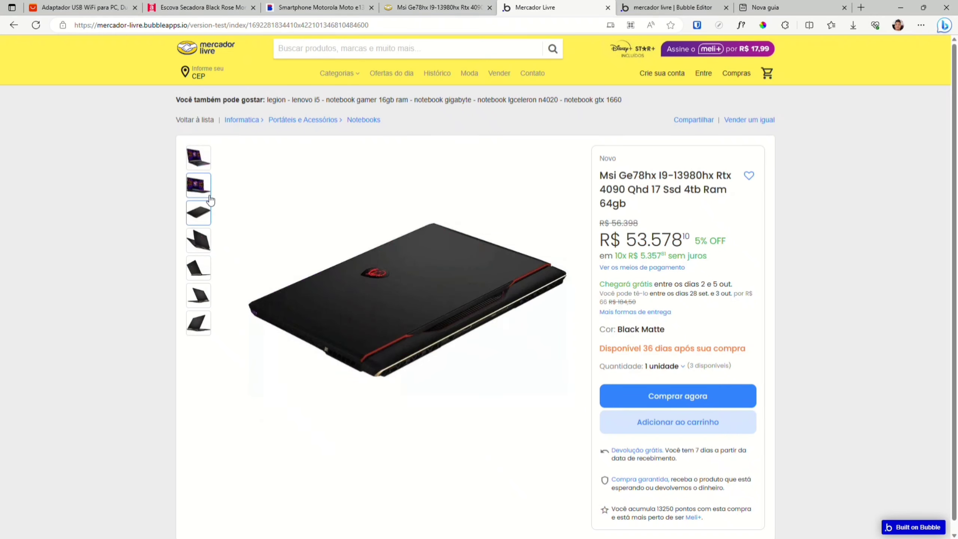
left_click(209, 196)
left_click(211, 223)
left_click(198, 158)
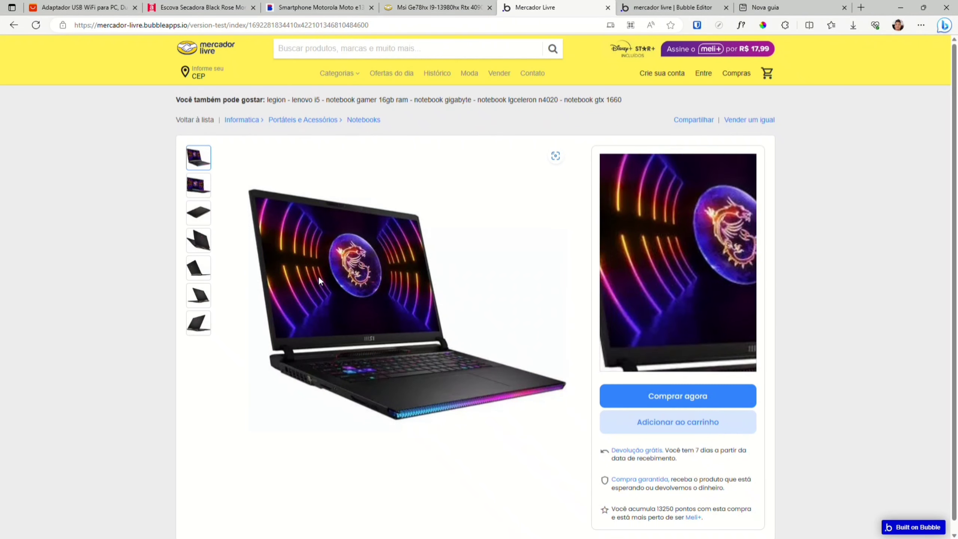
Switch to the Bubble editor, close the img_exibida properties, and examine the produto data type's fields and its stored entries
left_click(671, 7)
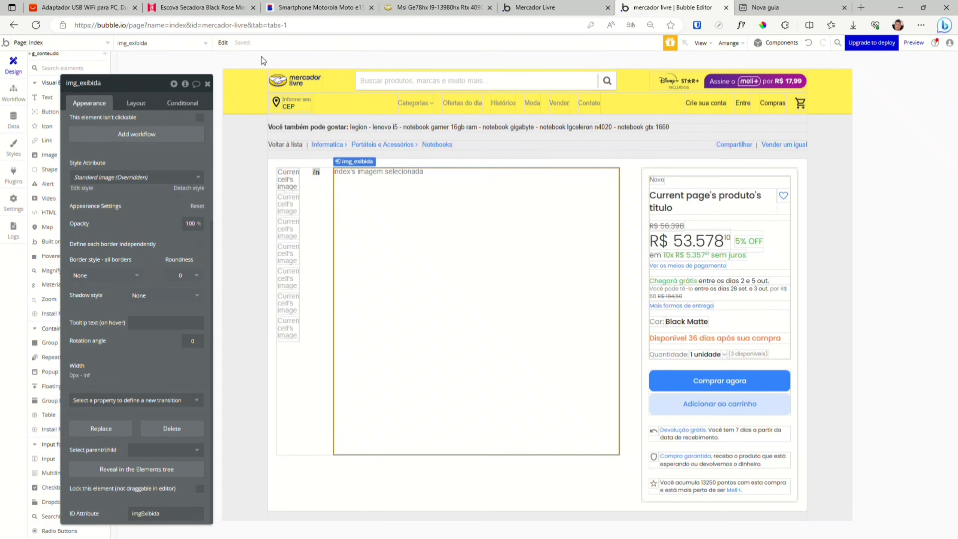
left_click(208, 84)
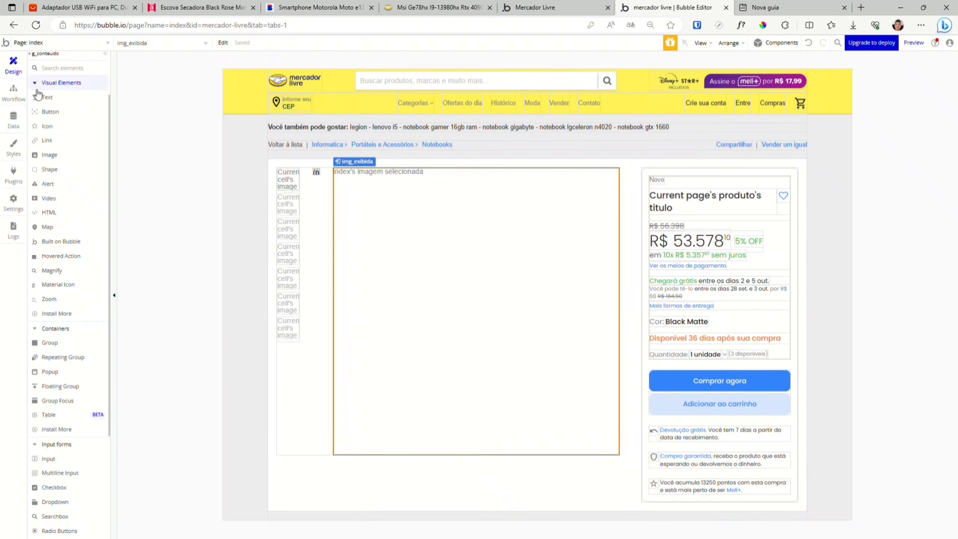
left_click(14, 117)
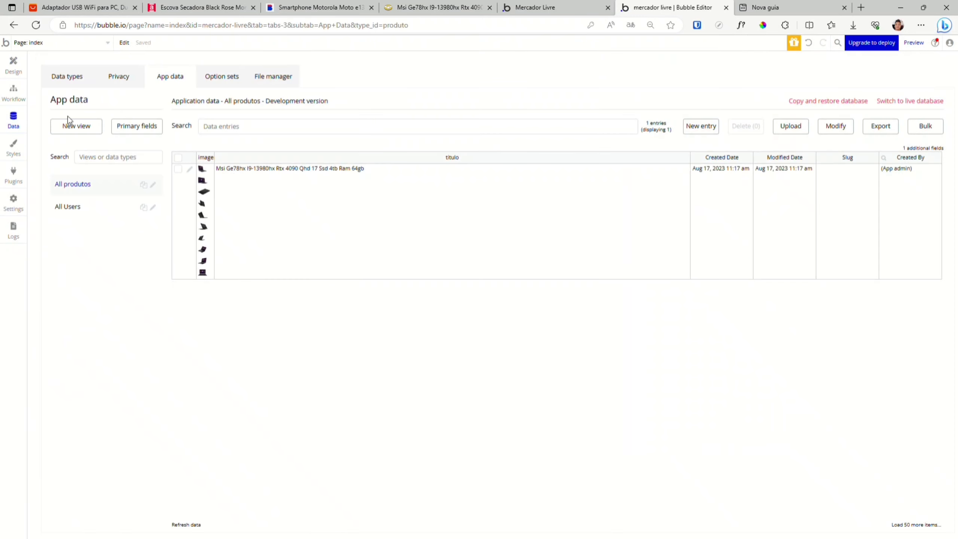
left_click(65, 76)
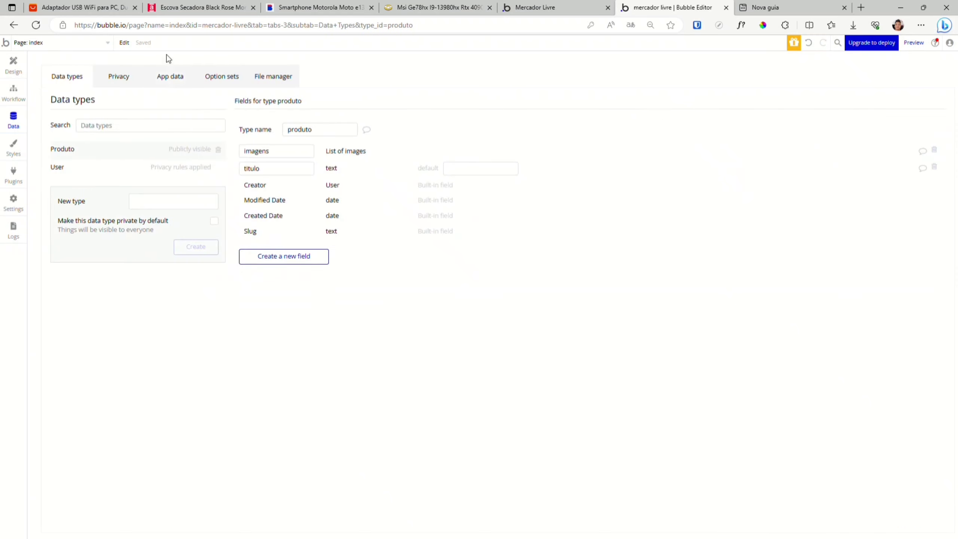
left_click(182, 79)
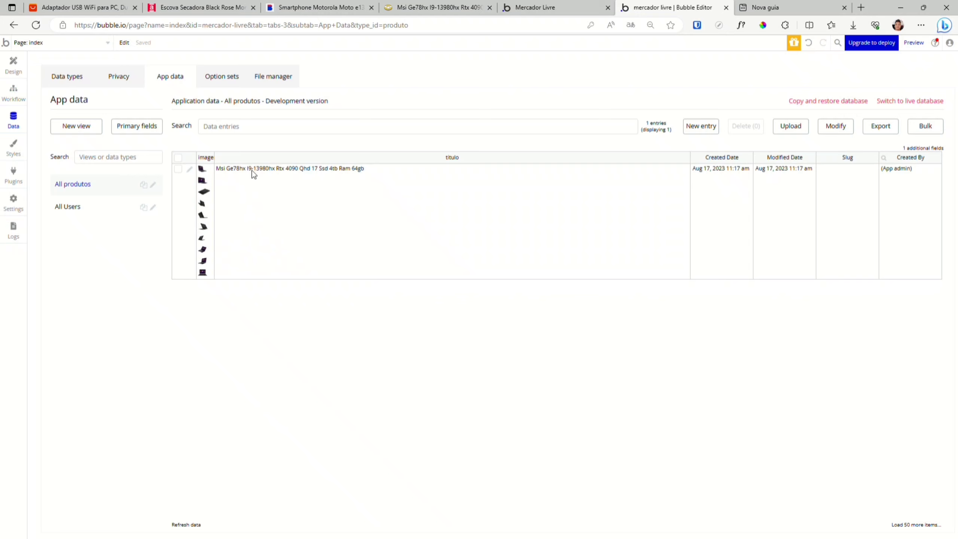
left_click(267, 172)
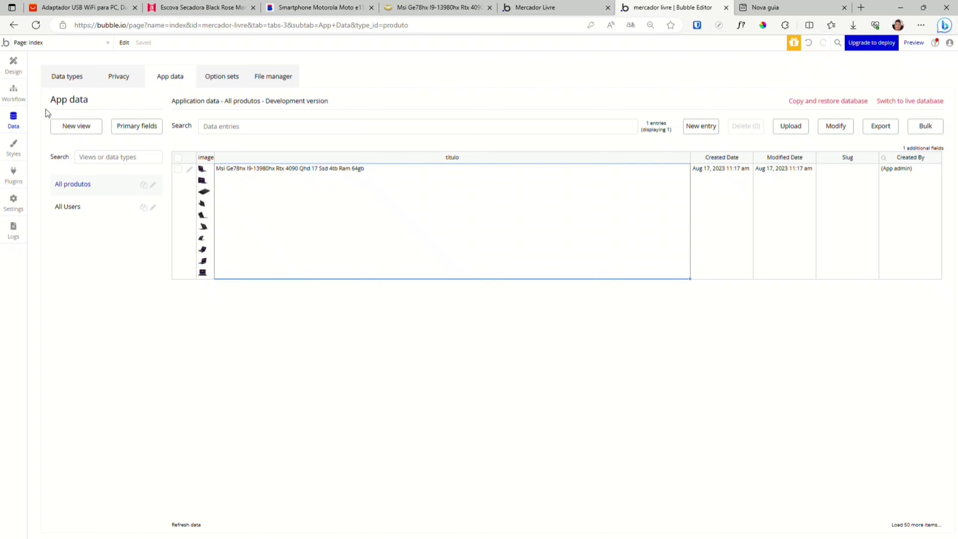
Review the imagens and titulo fields of the produto type, and view the new-entry form for All produtos
left_click(13, 64)
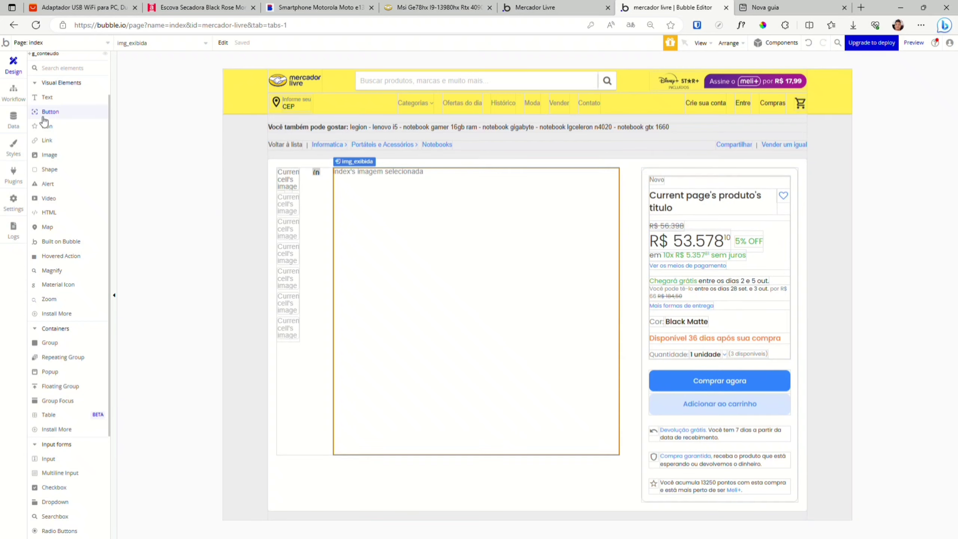
left_click(13, 118)
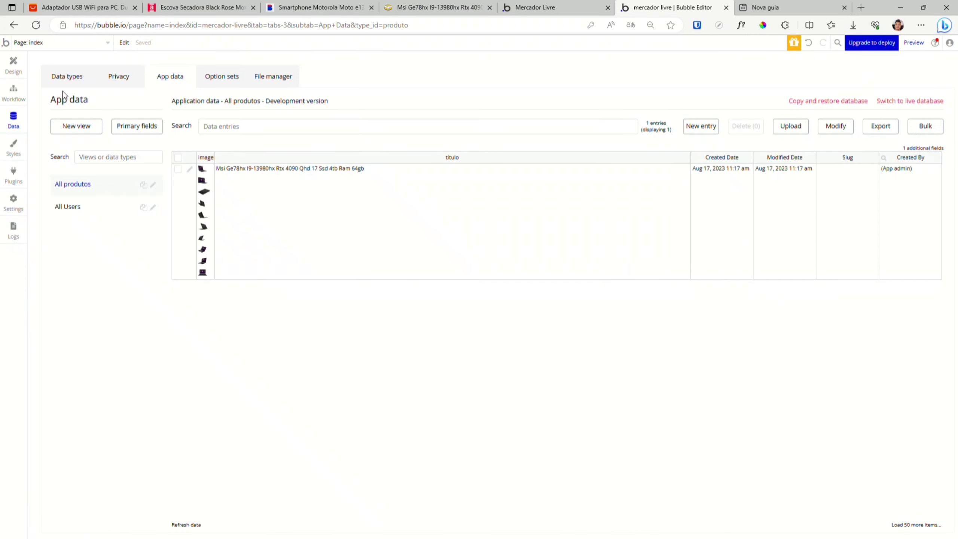
left_click(67, 78)
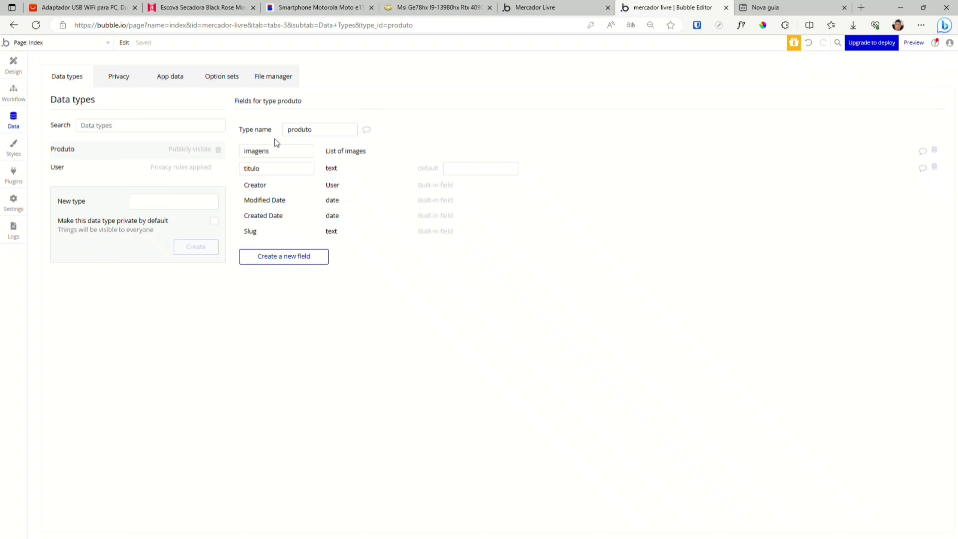
left_click(265, 155)
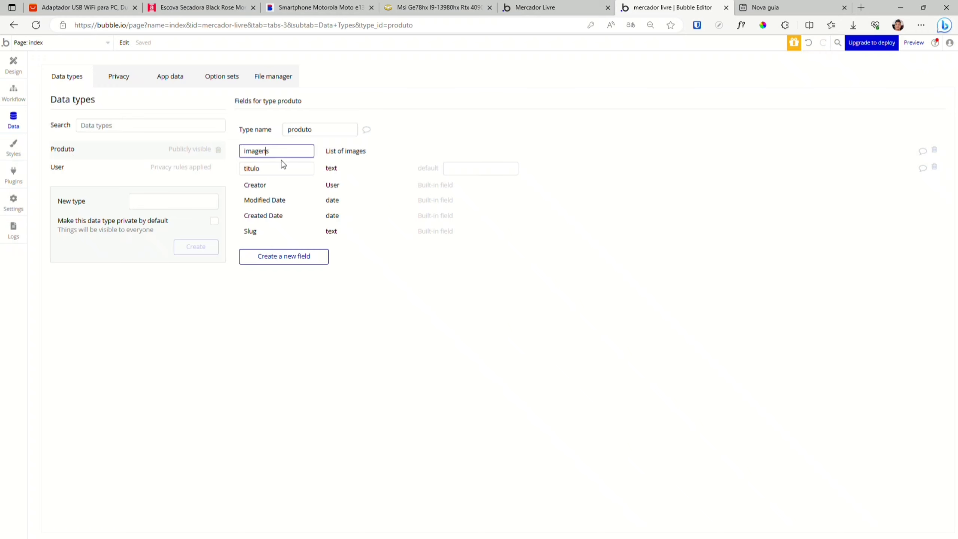
left_click(263, 165)
left_click(170, 77)
left_click(700, 126)
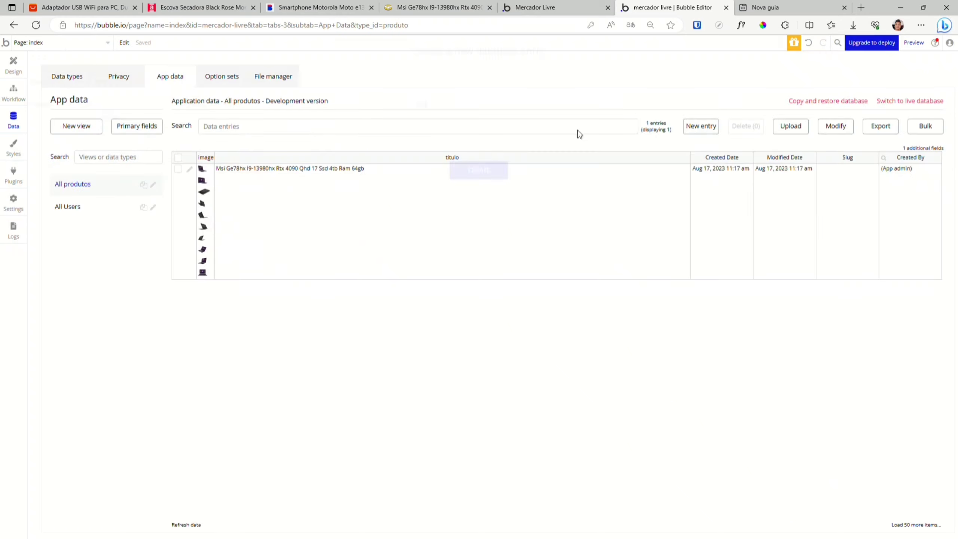
left_click(888, 171)
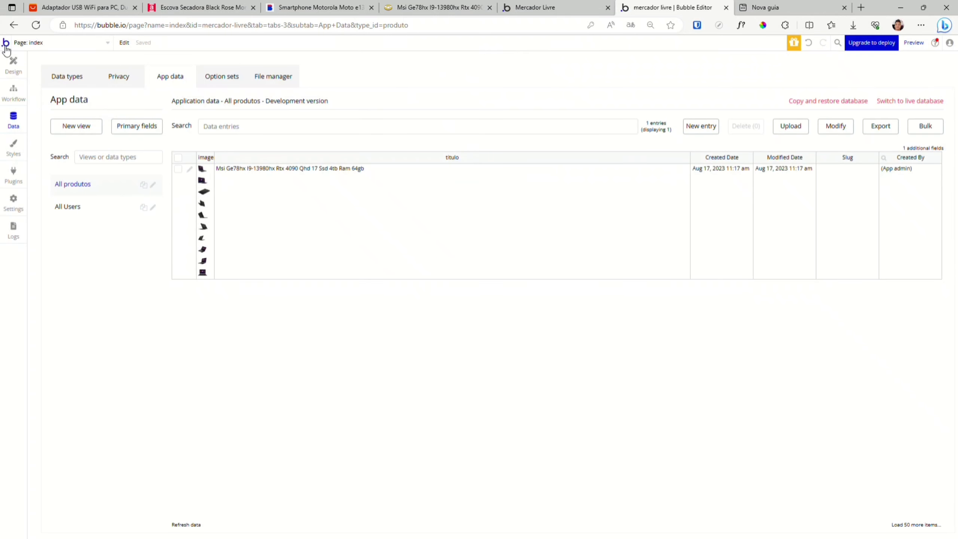
Return to the index page design and inspect the rg_listaImagens thumbnail list and the img_exibida main image
left_click(13, 64)
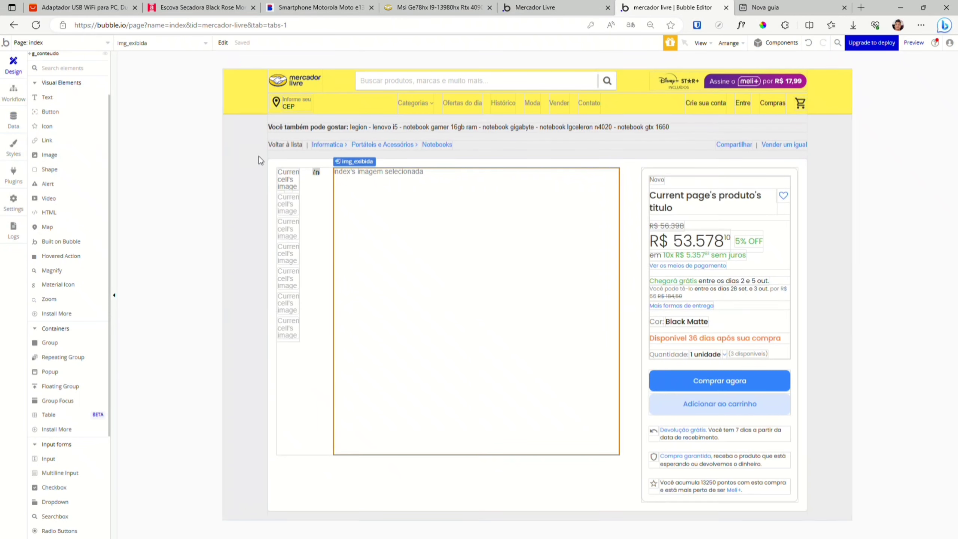
left_click(12, 124)
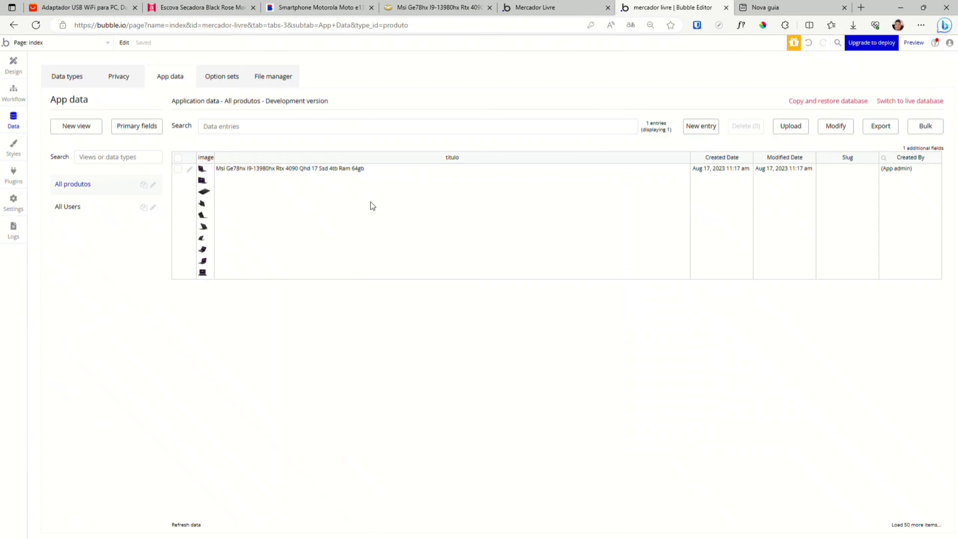
left_click(15, 70)
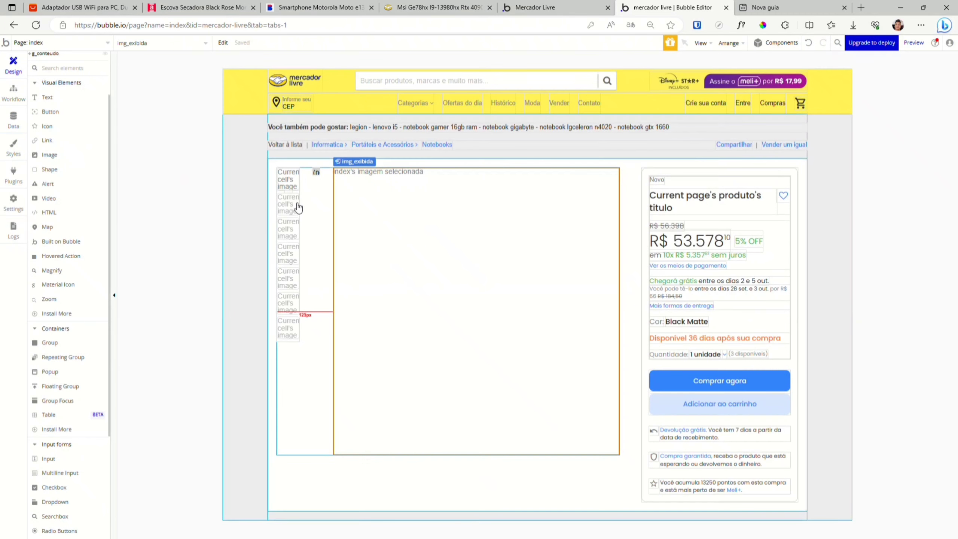
left_click(295, 228)
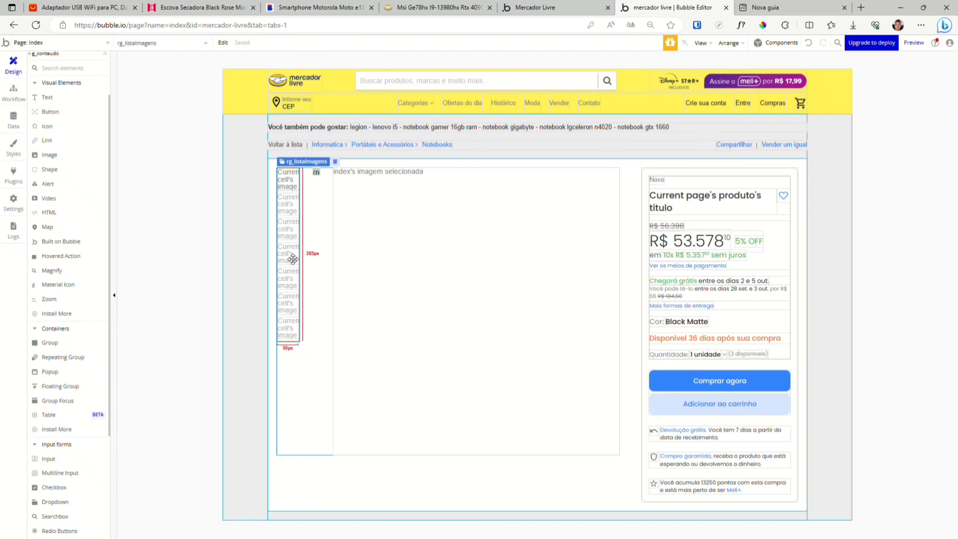
left_click(372, 218)
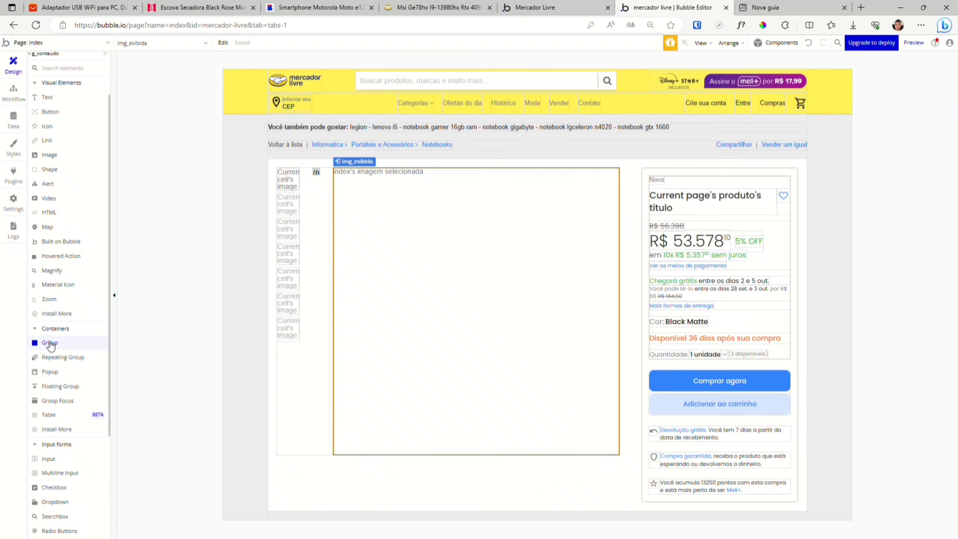
left_click(70, 347)
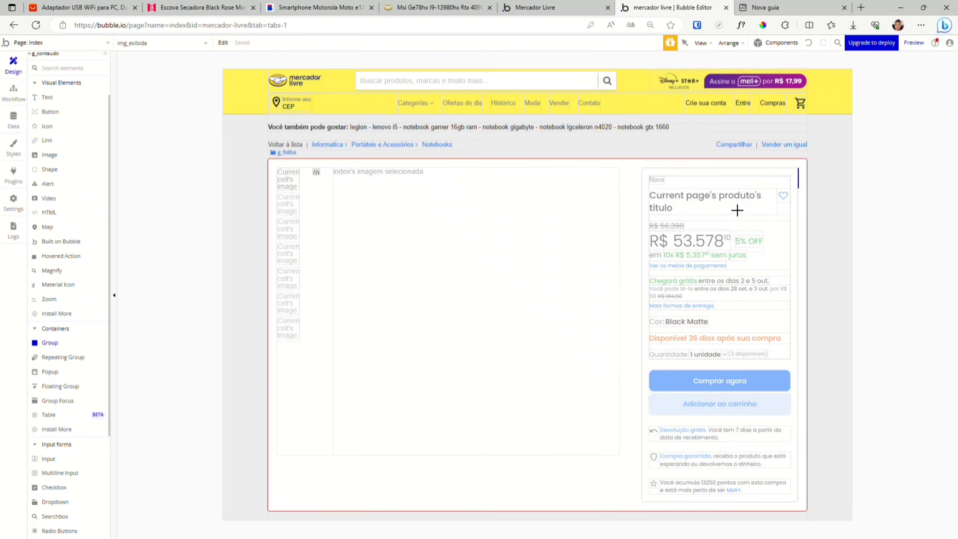
mouse_move(693, 182)
left_mouse_down()
mouse_move(620, 216)
mouse_move(729, 237)
mouse_move(637, 183)
left_mouse_up()
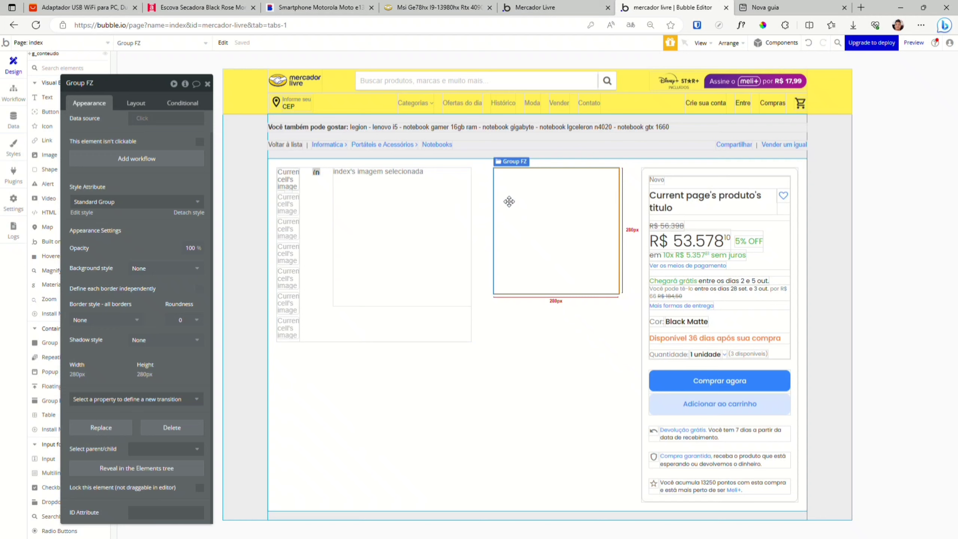
key("Delete")
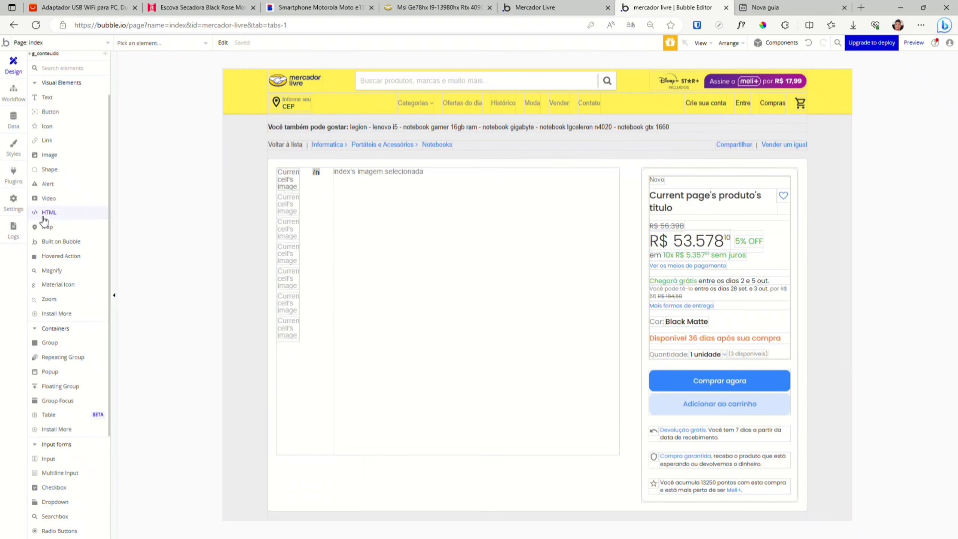
Find the g_zoom group among the page's elements and open its properties
left_click(165, 43)
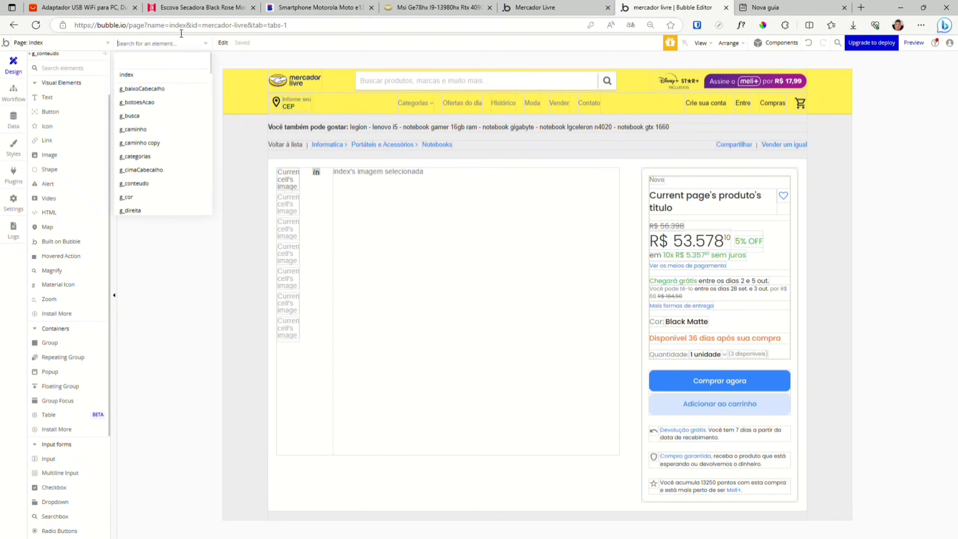
type("go")
type("zo")
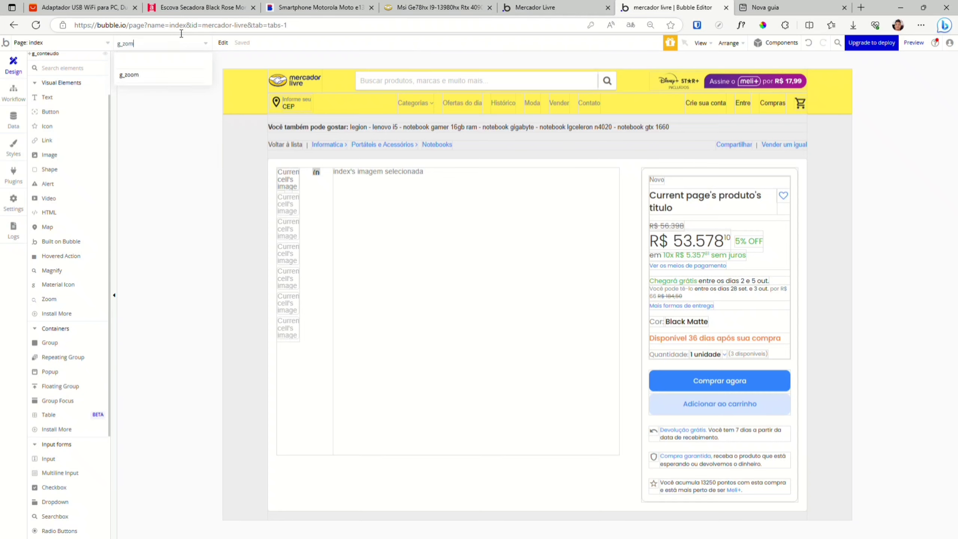
left_click(154, 70)
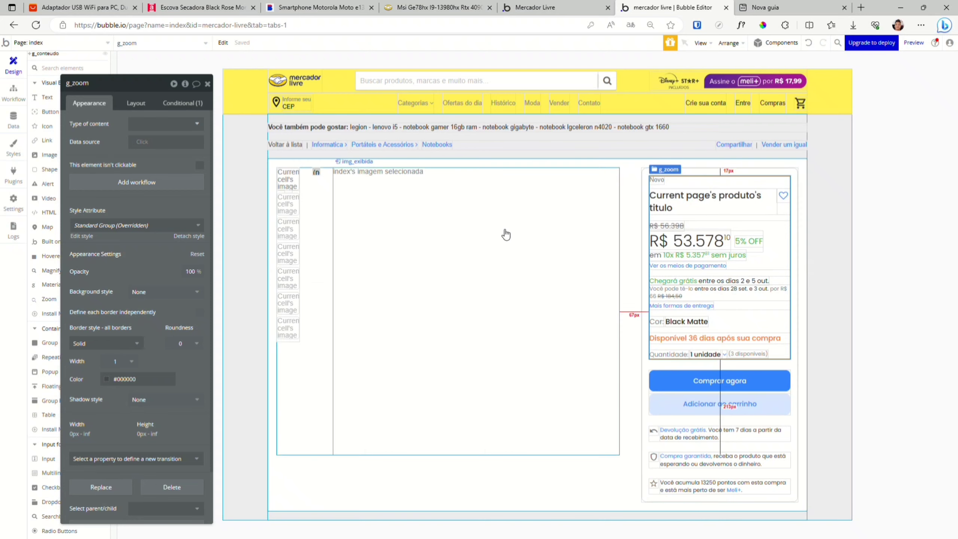
Compare the hover zoom on the original Mercado Livre product page with the Bubble preview, return to the Bubble editor, and close the g_zoom properties
left_click(317, 7)
left_click(426, 5)
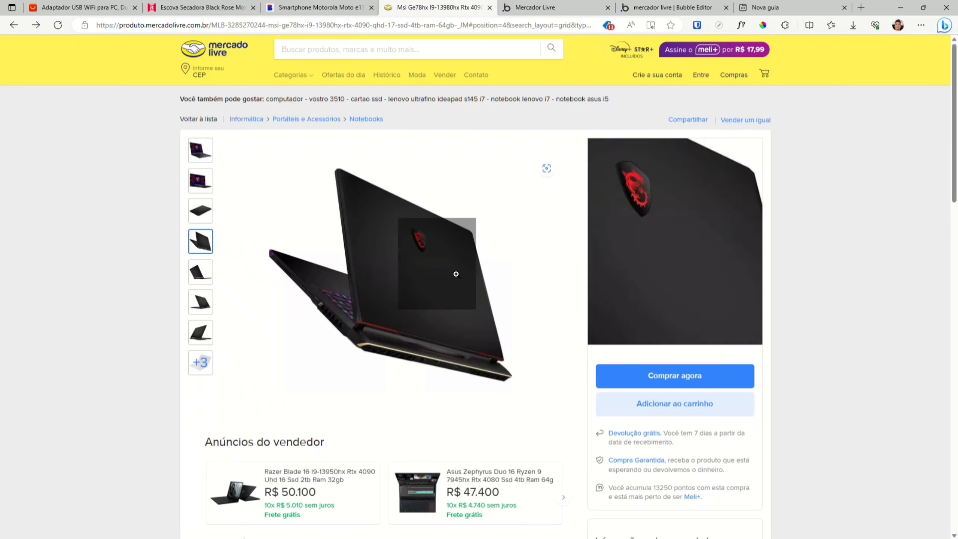
left_click(555, 7)
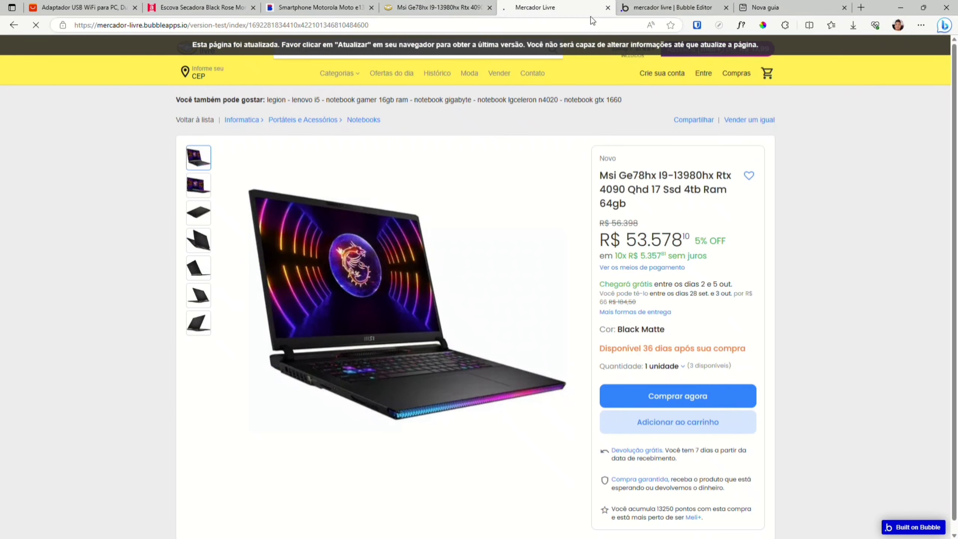
left_click(645, 7)
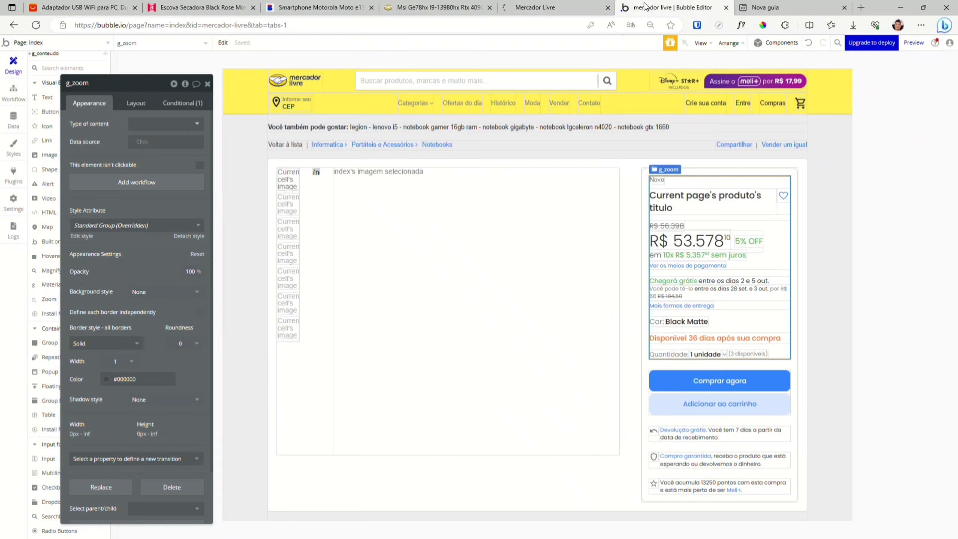
left_click(208, 85)
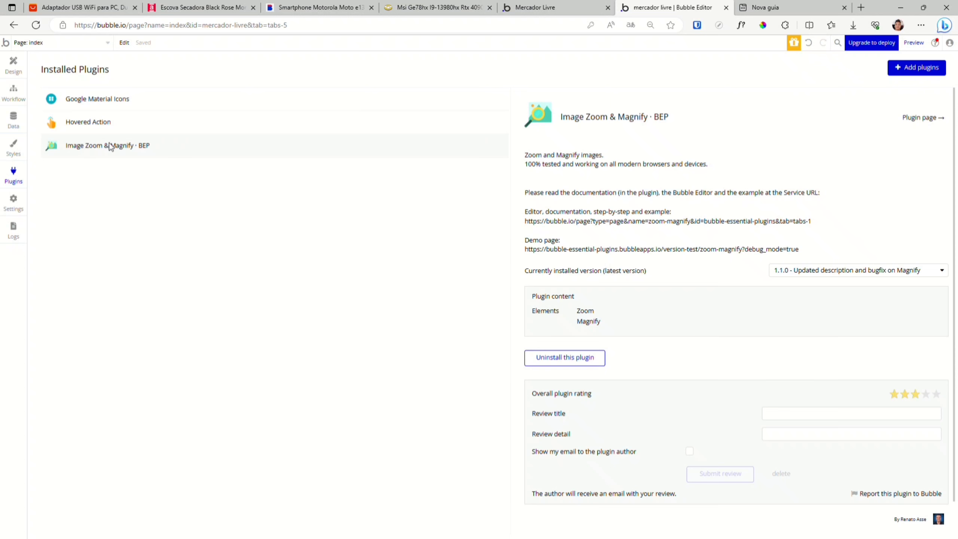
Search the plugin library for "zoom", locate the Image Zoom & Magnify · BEP plugin, and close the library
left_click(942, 72)
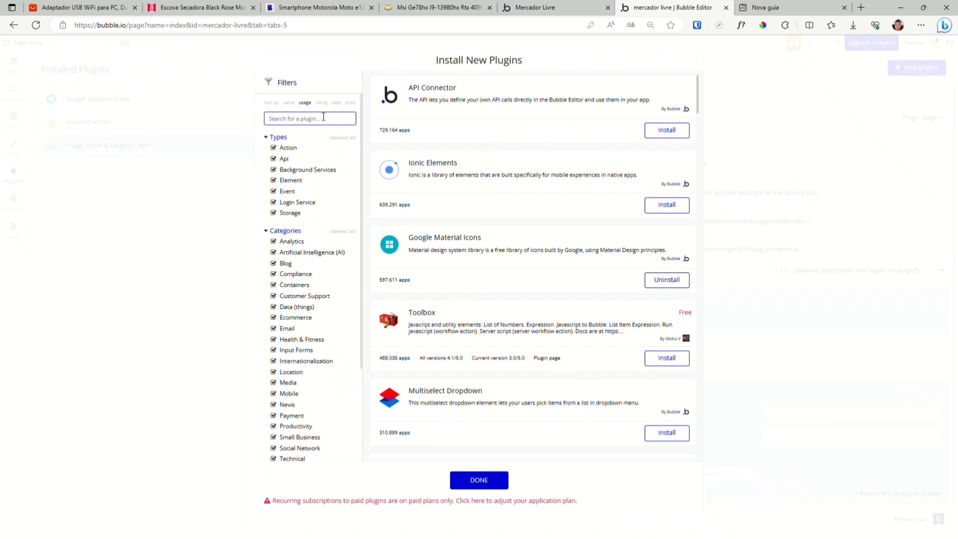
type("zoom")
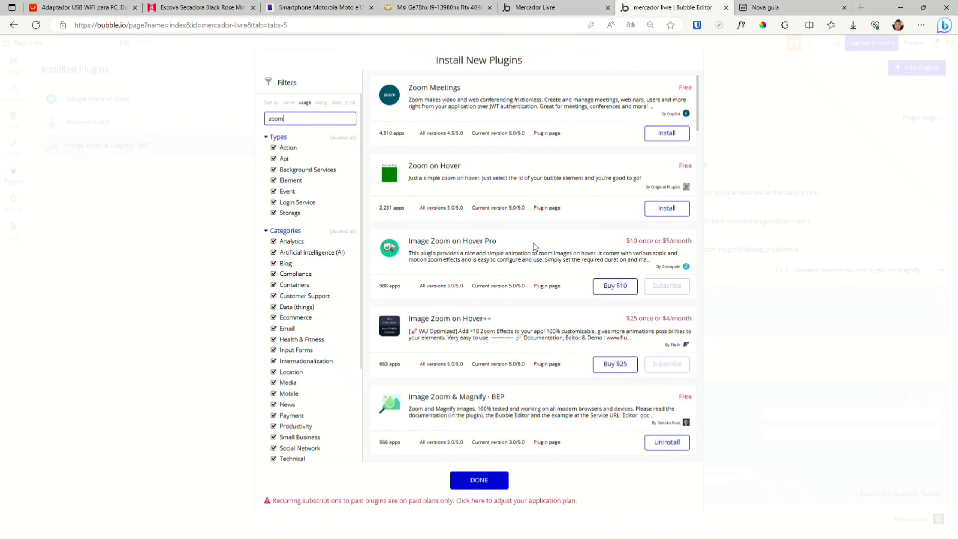
scroll(535, 248, "down", 5)
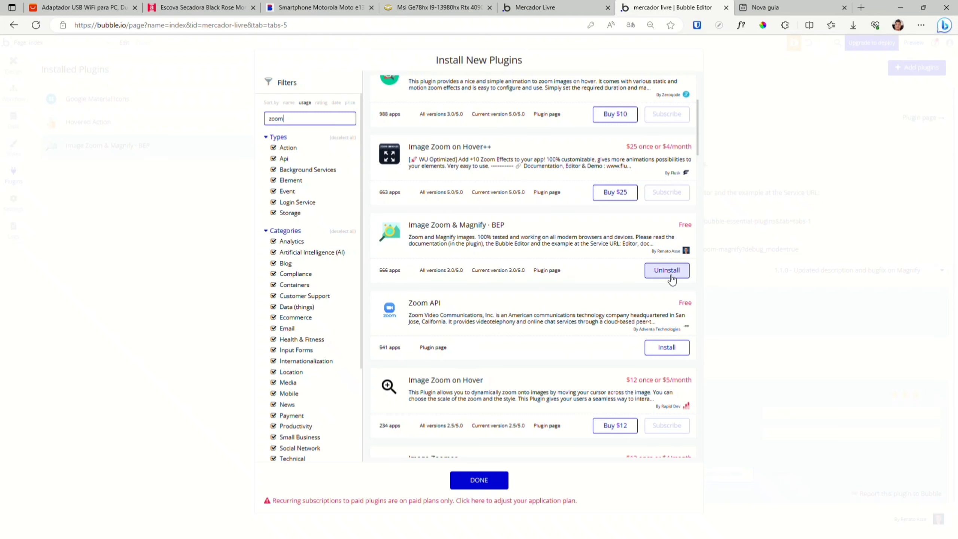
left_click(482, 482)
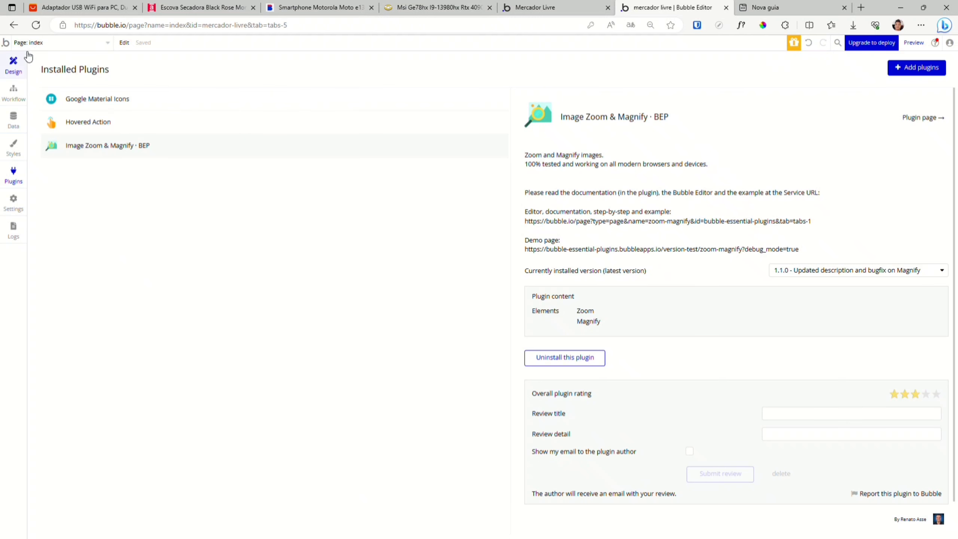
Return to the page design and check the Zoom A element's layout settings, switching its page-load visibility off and back on
left_click(22, 61)
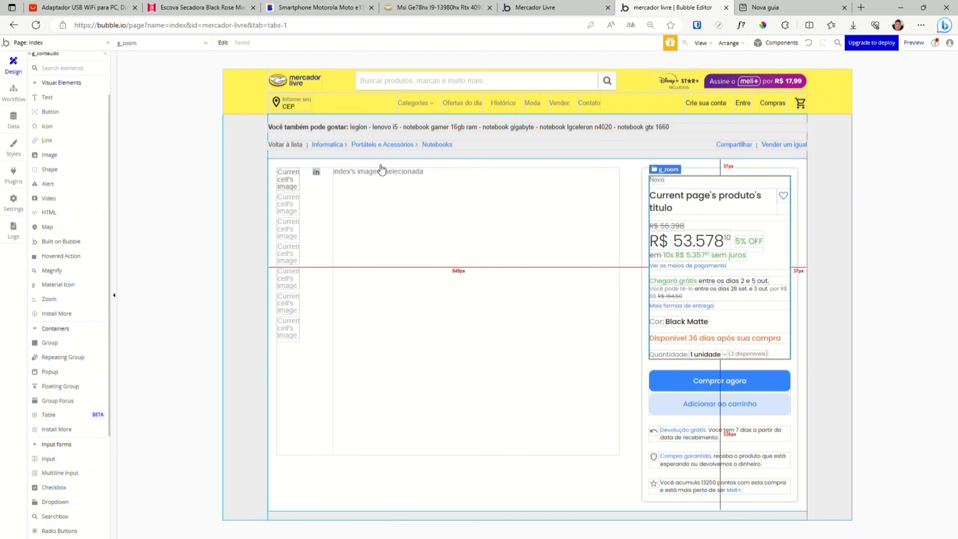
double_click(317, 173)
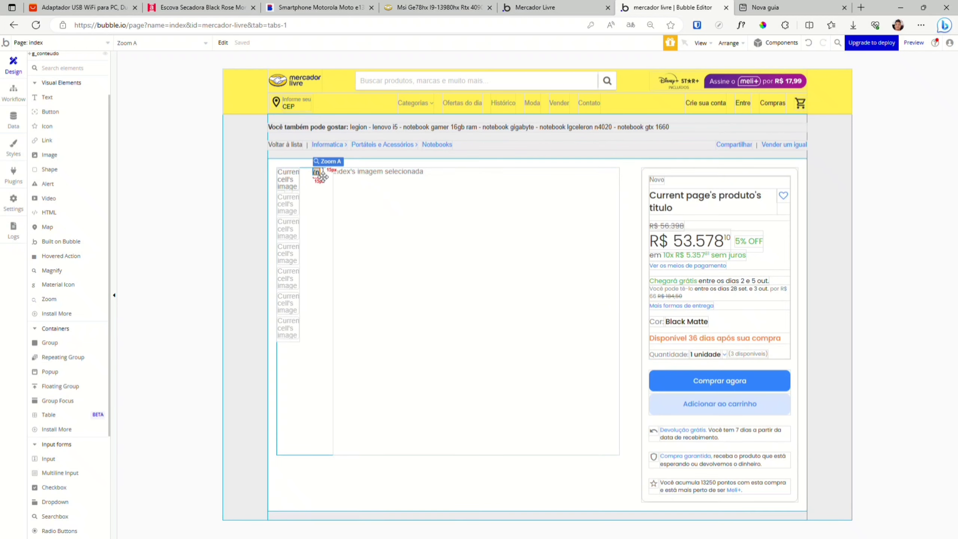
left_click(150, 107)
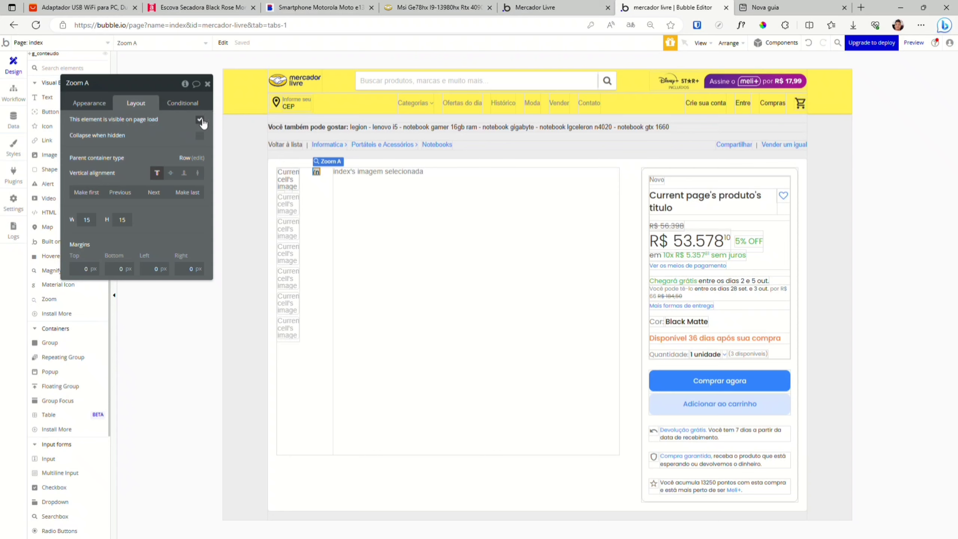
left_click(200, 120)
left_click(201, 121)
Check the reloaded product page preview and return to the Zoom A element in the Bubble editor
key("ctrl+Page_Up")
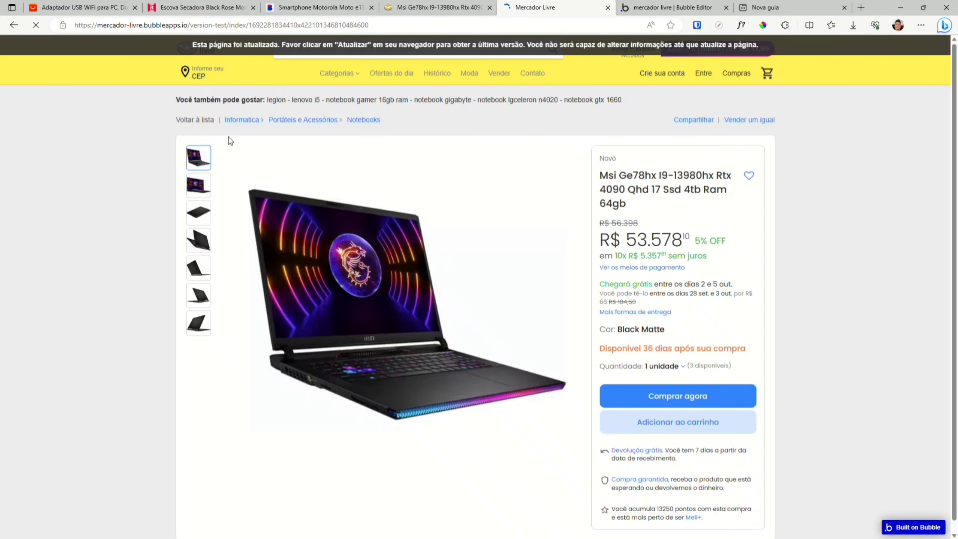
key("ctrl+Page_Down")
key("ctrl+Page_Up")
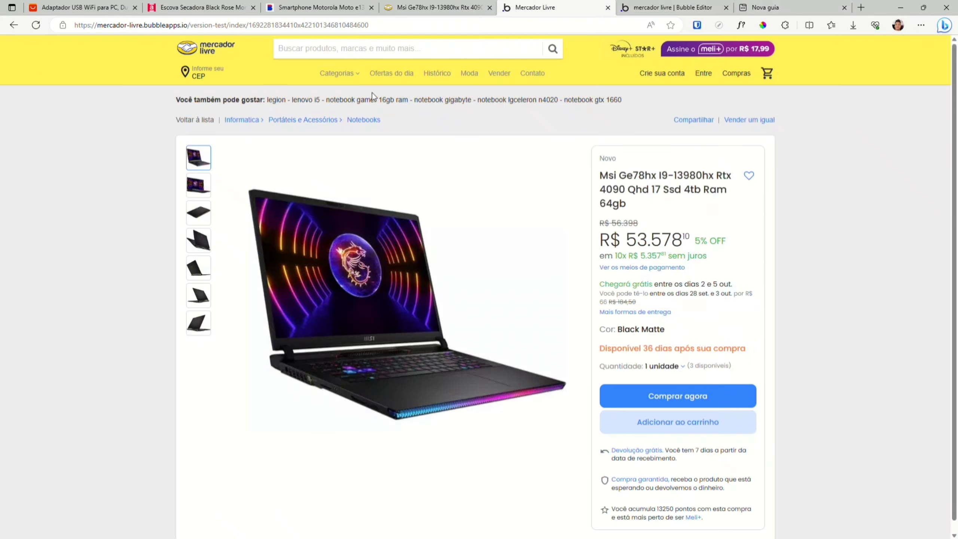
key("ctrl+Page_Down")
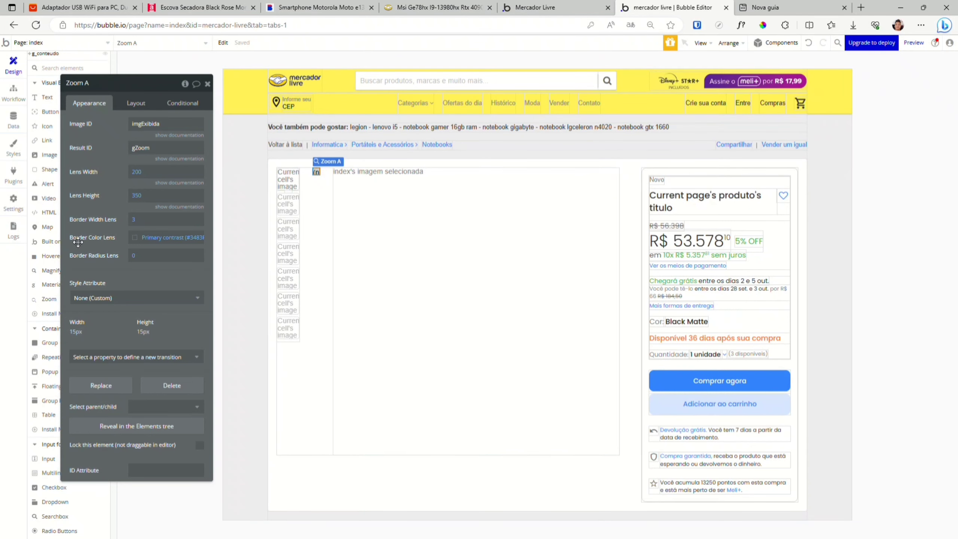
Move the Zoom A properties over the canvas and examine its Image ID and Result ID values
left_click_drag(135, 87, 443, 147)
left_click(452, 166)
key("Tab")
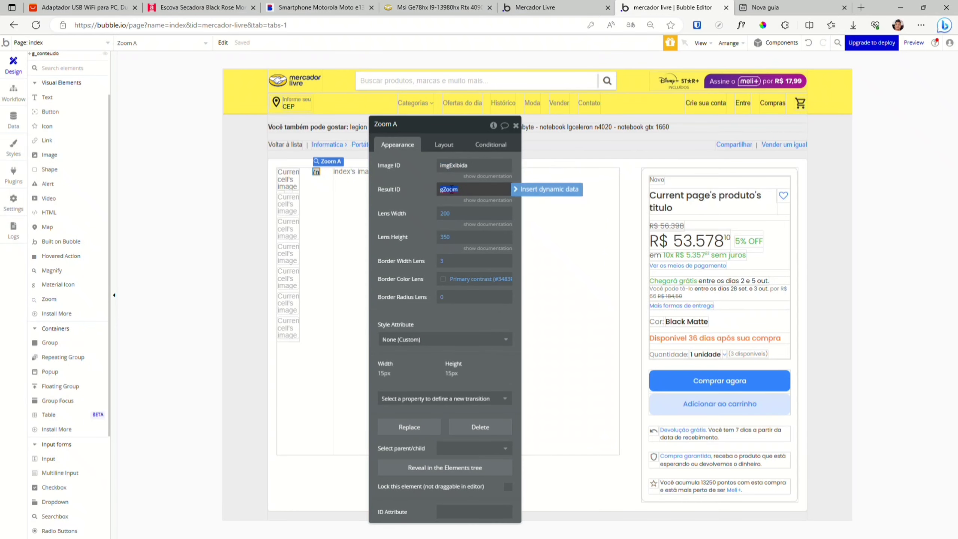
left_click(452, 166)
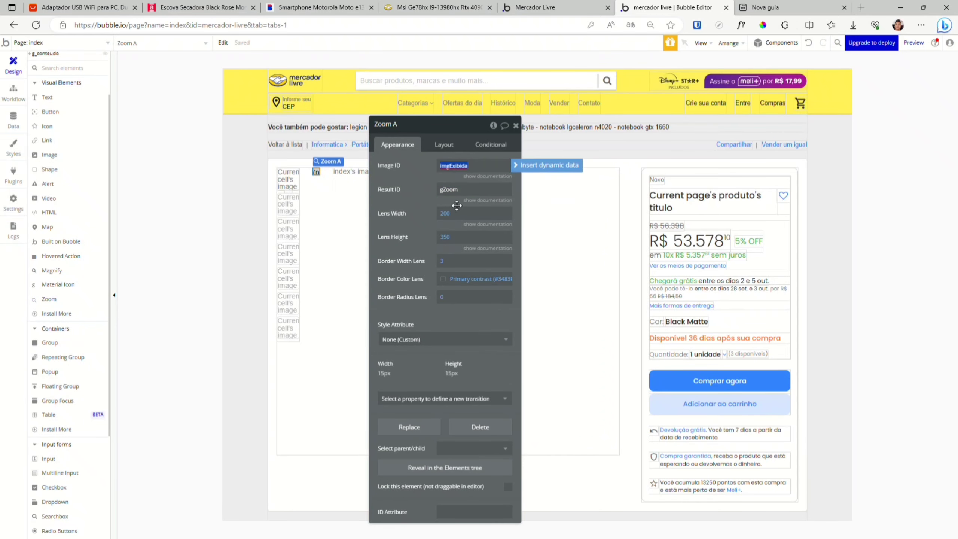
left_click(455, 178)
double_click(453, 165)
double_click(448, 193)
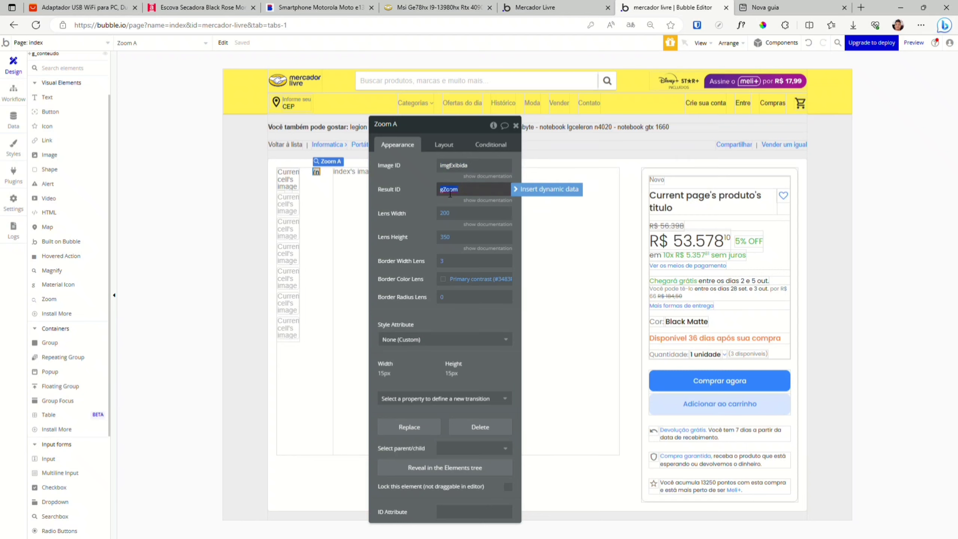
double_click(452, 165)
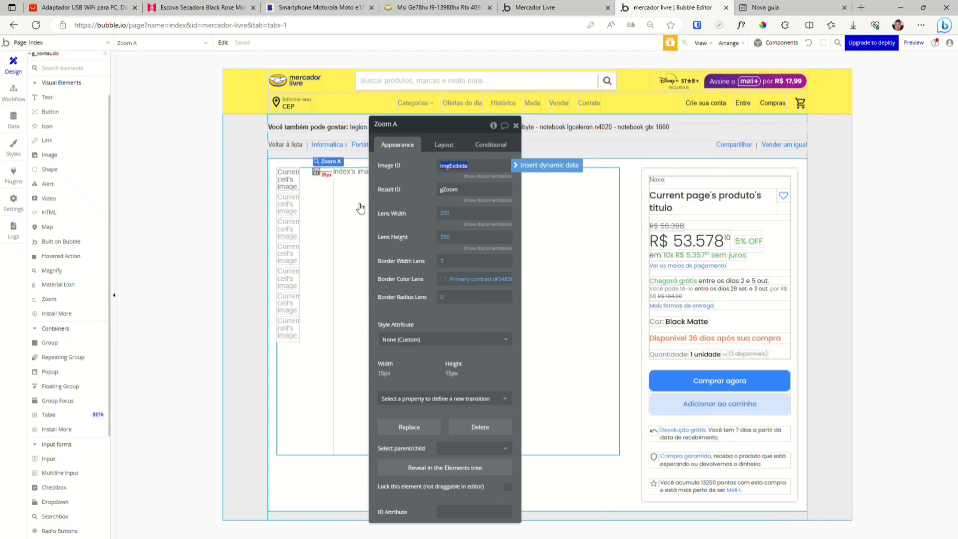
double_click(458, 193)
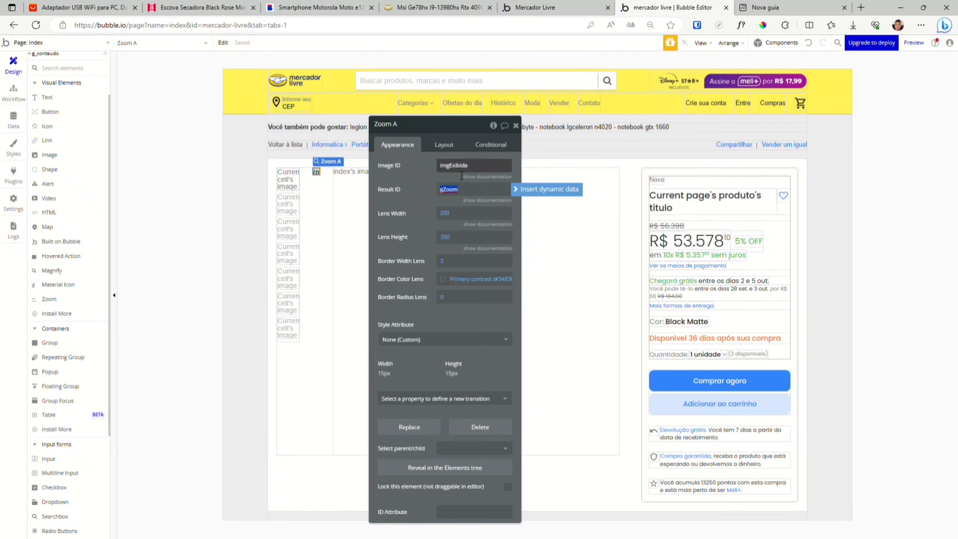
Review the app's general settings for the option exposing ID attributes on HTML elements, and return to the page design
left_click(11, 204)
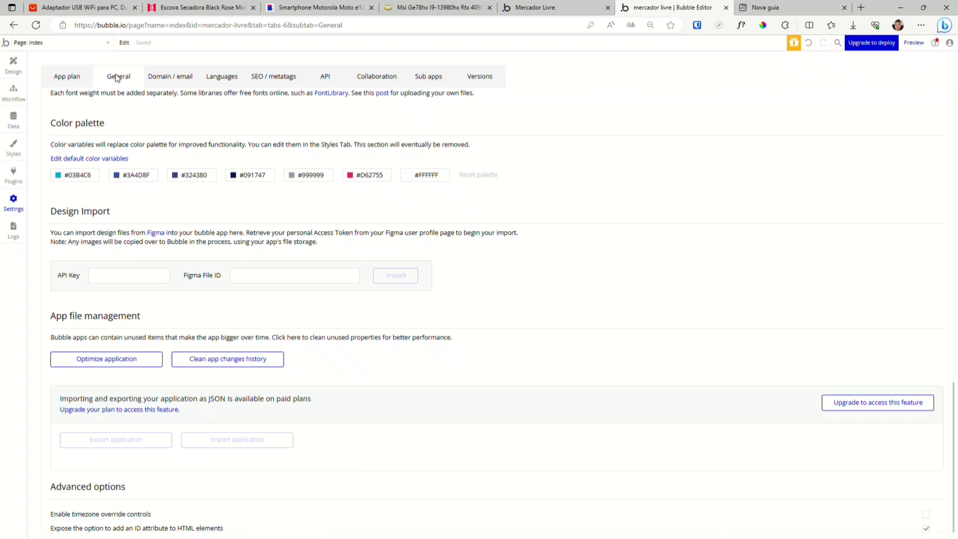
scroll(212, 163, "up", 3)
scroll(218, 149, "down", 3)
left_click(19, 60)
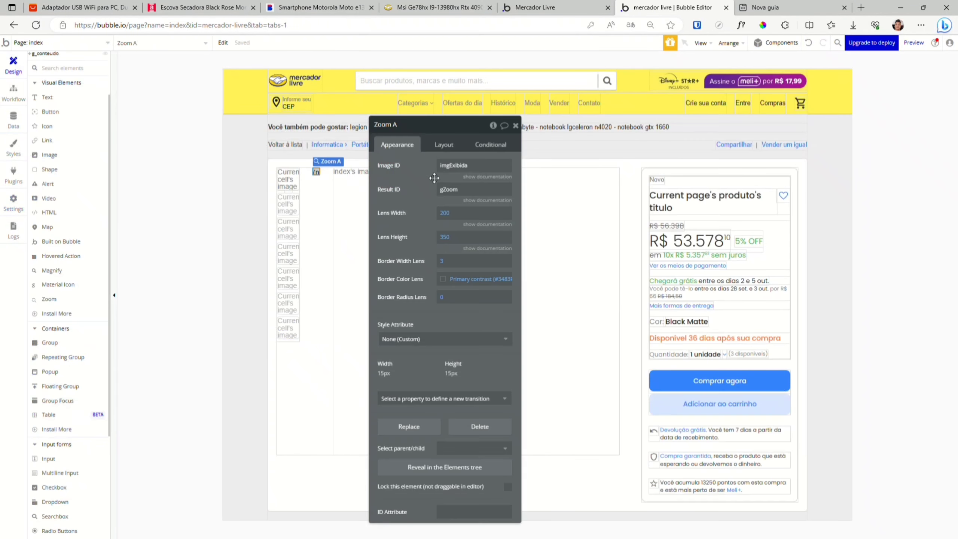
Open the img_exibida image's properties, move them clear of the canvas, and inspect its ID Attribute
left_click(578, 242)
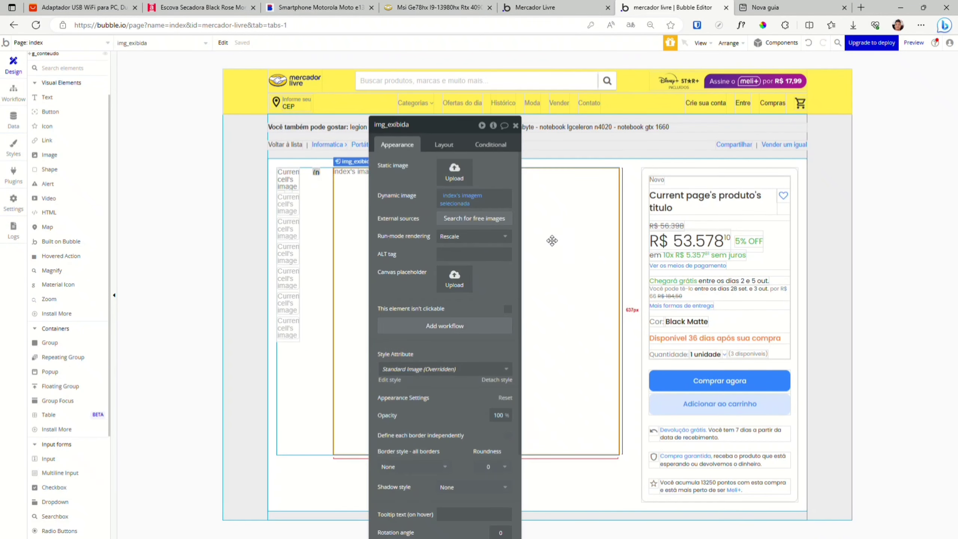
scroll(450, 264, "down", 1)
left_click_drag(431, 277, 779, 221)
double_click(818, 498)
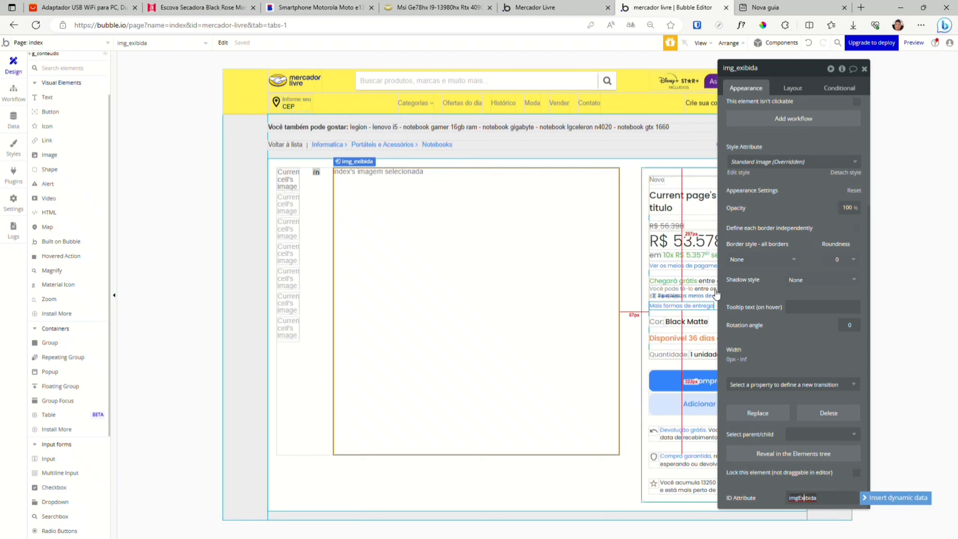
left_click(805, 497)
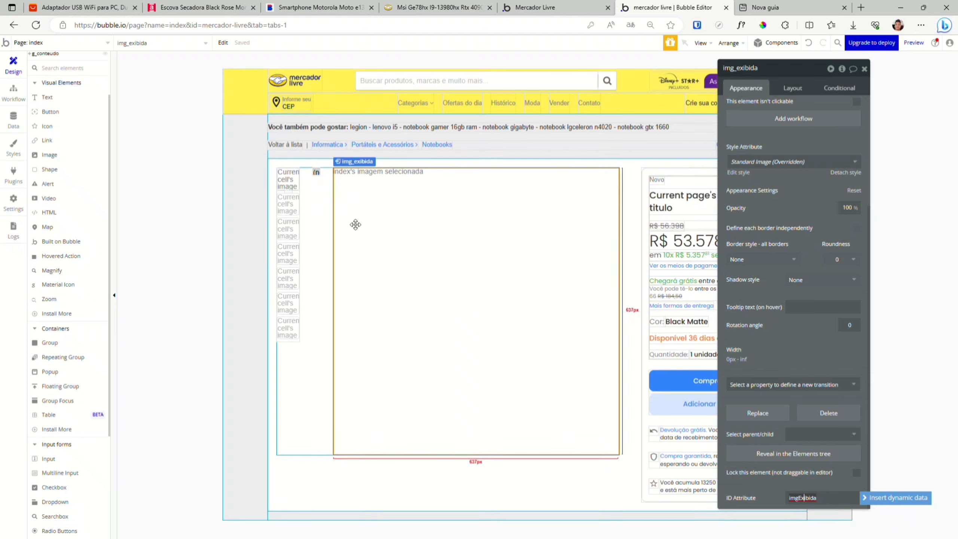
Find the g_zoom group among the page elements and inspect its ID Attribute and layout settings
left_click(136, 43)
type("g")
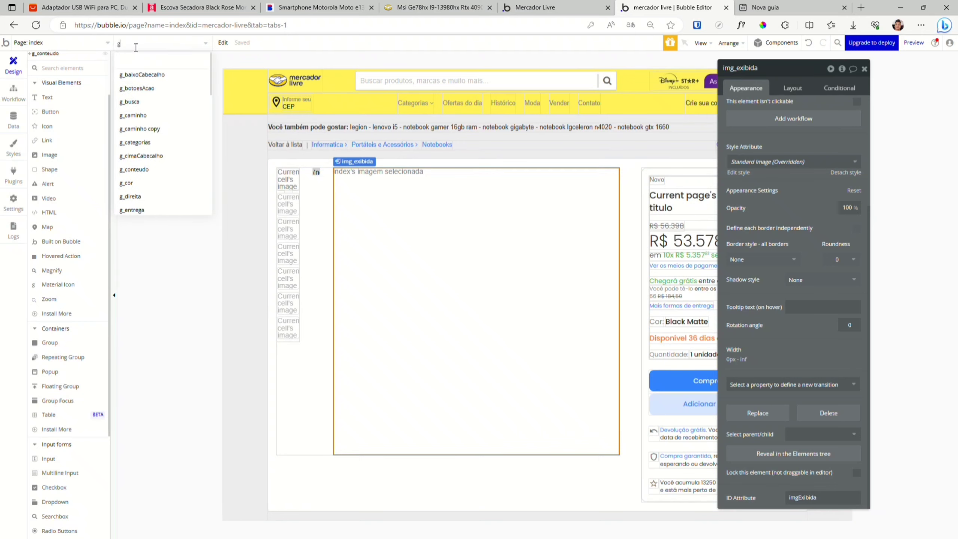
type("_zoom")
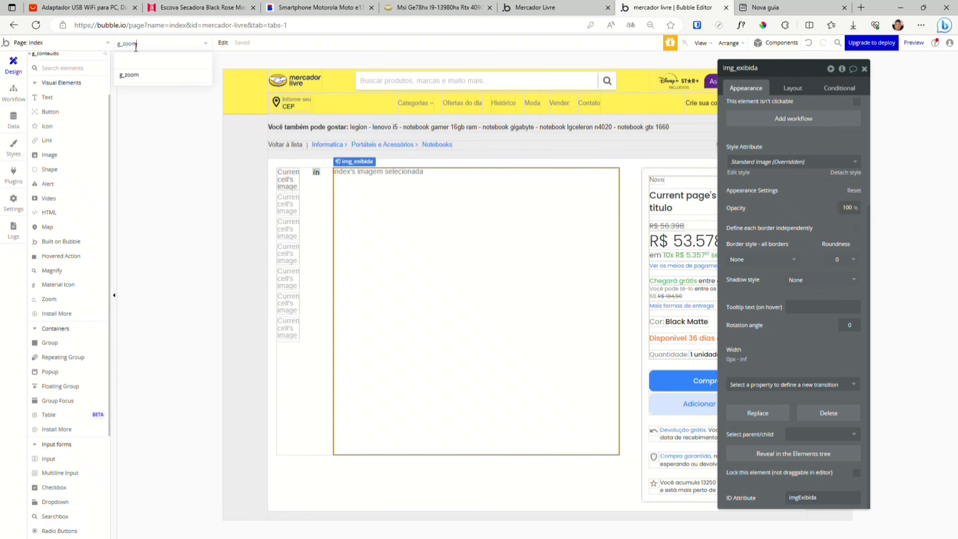
left_click(130, 77)
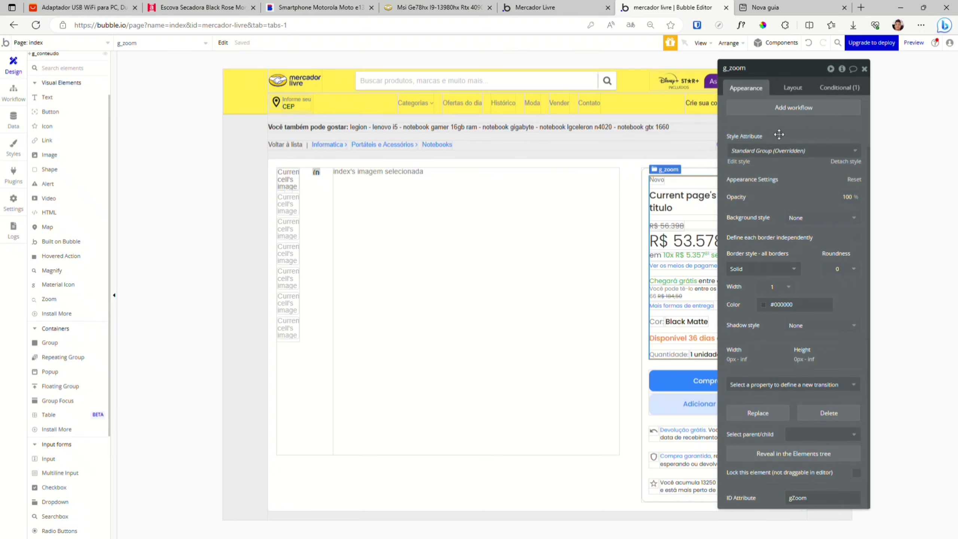
left_click(793, 89)
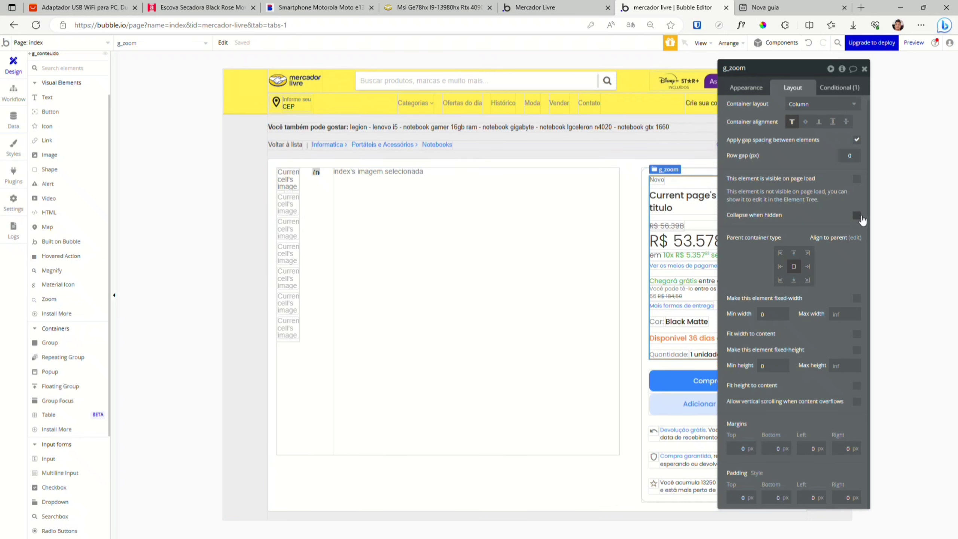
View the Bubble preview and the original Mercado Livre product page again, and return to the Bubble editor
left_click(540, 5)
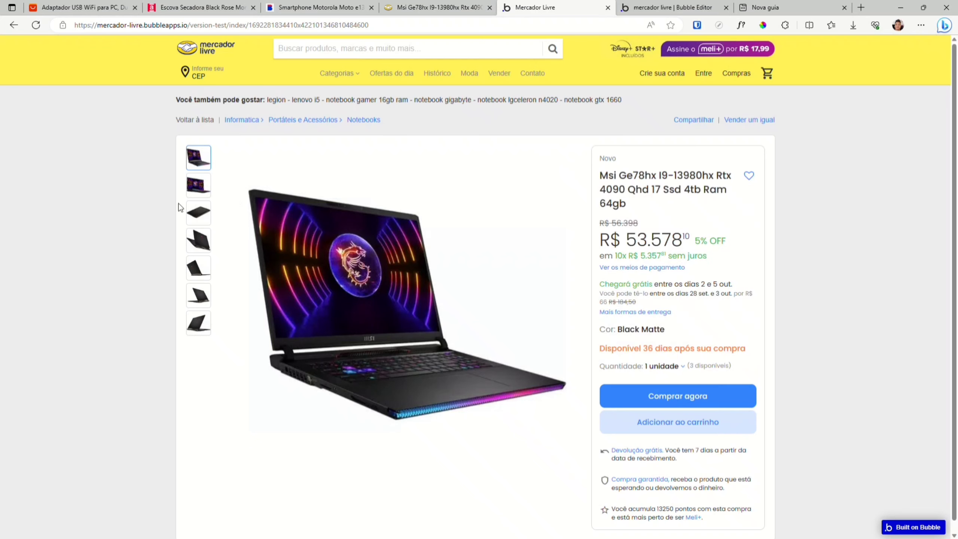
left_click(395, 4)
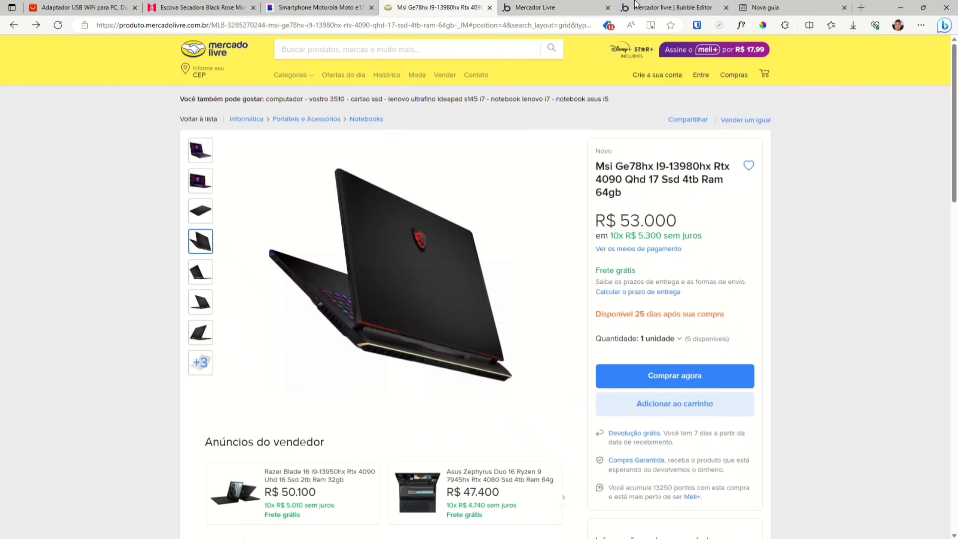
left_click(673, 7)
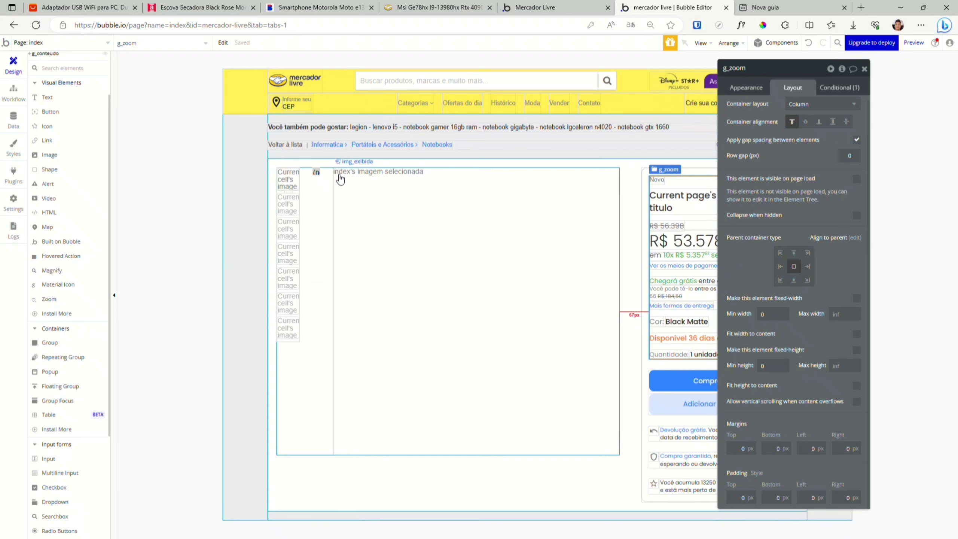
Check img_exibida's ID Attribute against the Image ID of the Zoom A element, and review Zoom A's Result ID
left_click(372, 207)
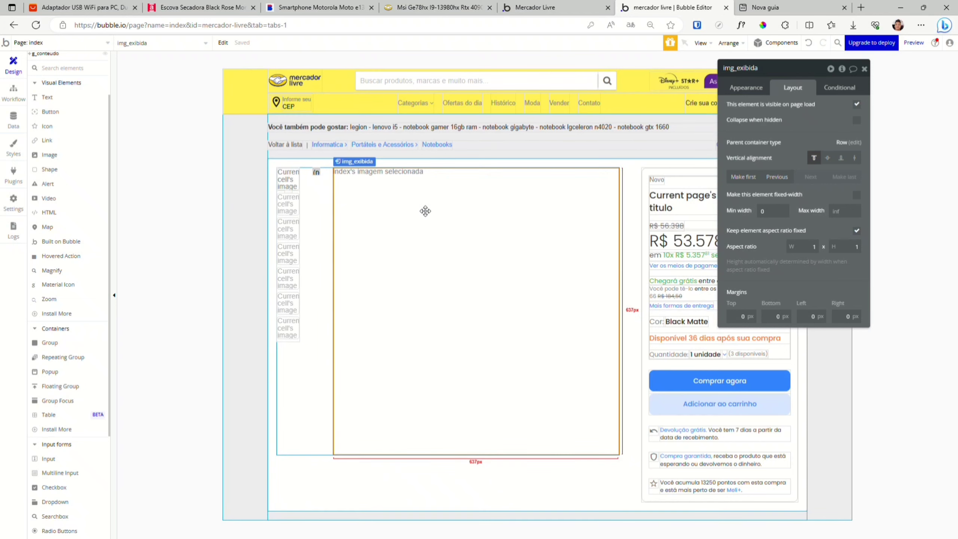
left_click(746, 88)
scroll(737, 323, "down", 5)
scroll(736, 323, "down", 1)
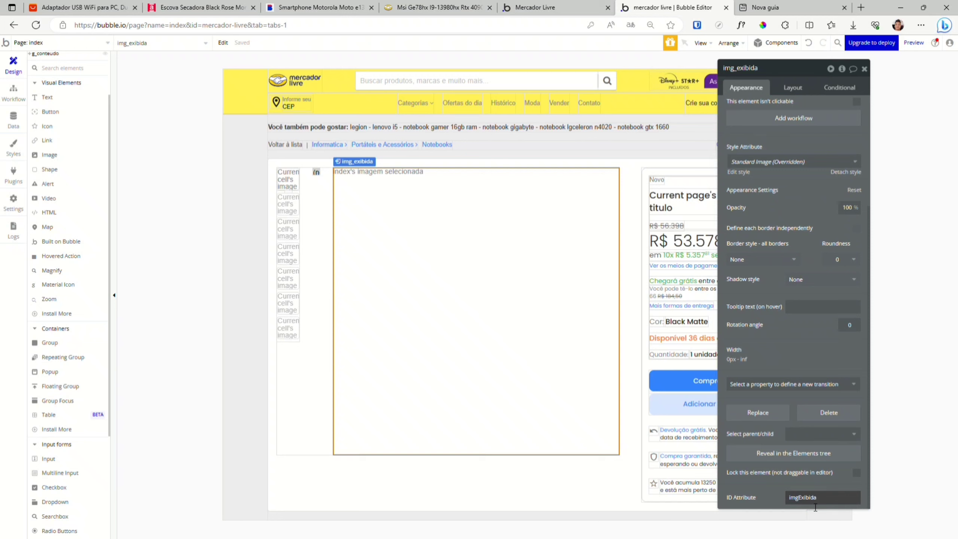
left_click(317, 172)
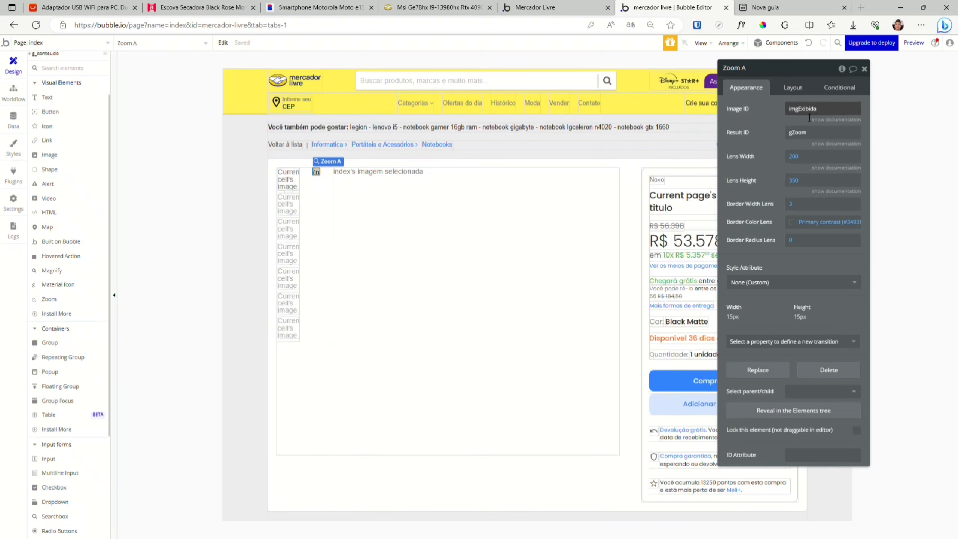
left_click_drag(807, 132, 778, 140)
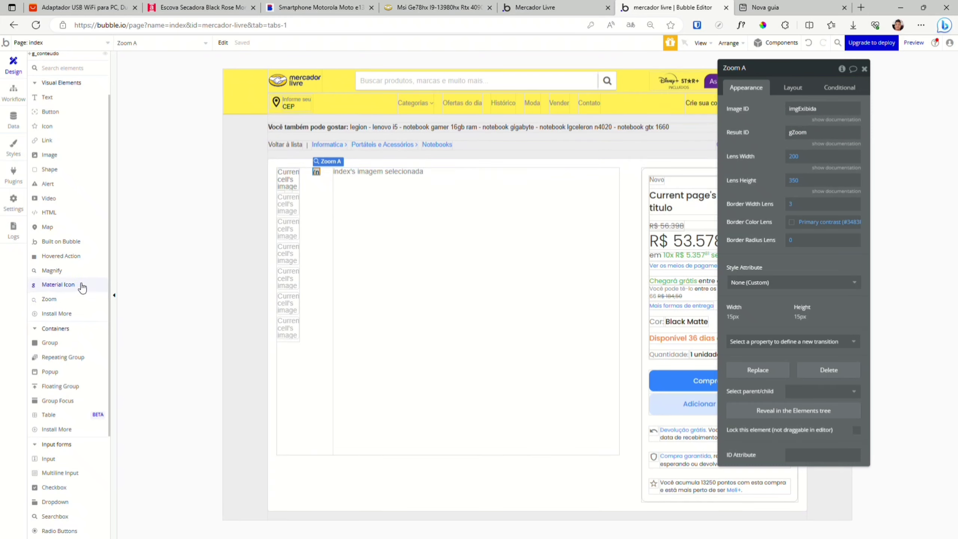
Review the Image ID and Result ID values that link the Zoom A element to the image and the zoom group
double_click(808, 133)
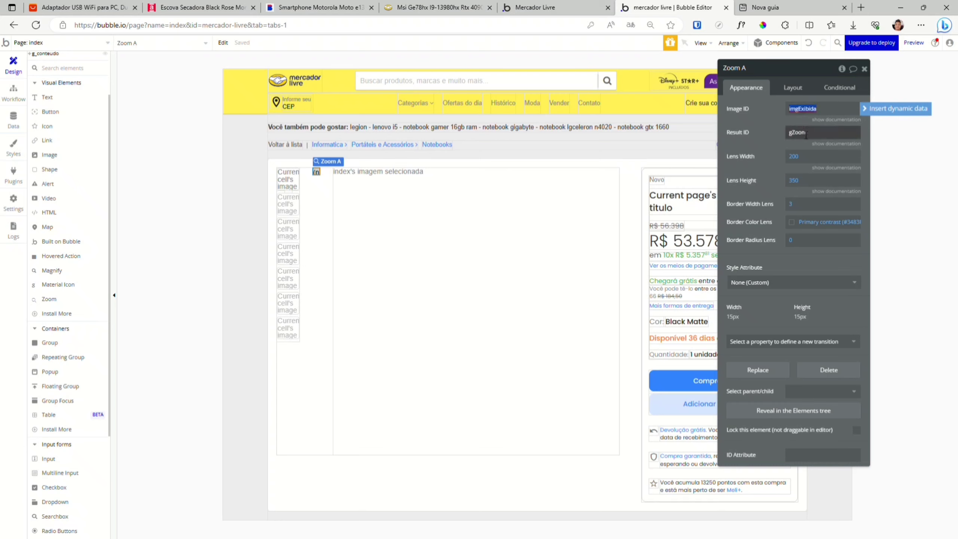
double_click(802, 109)
double_click(803, 132)
double_click(803, 108)
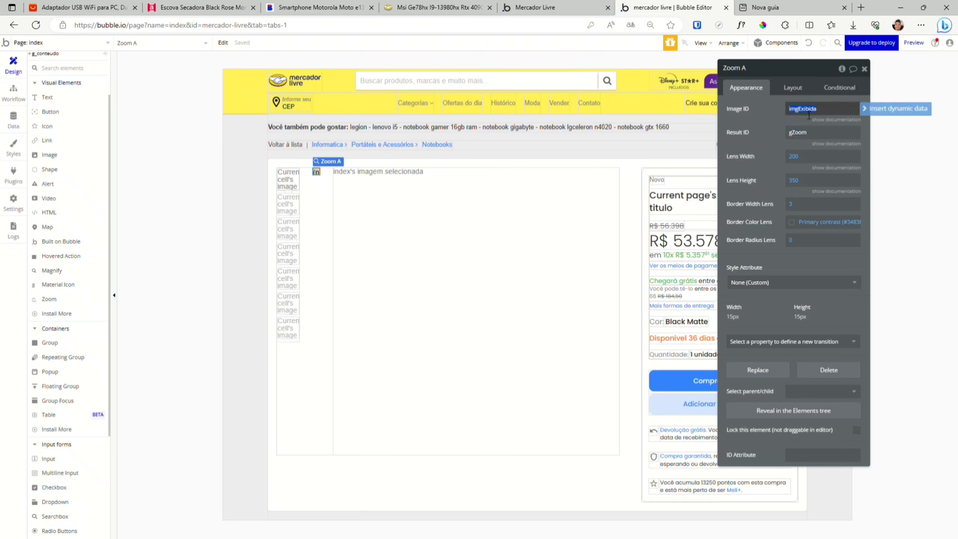
double_click(808, 133)
double_click(803, 109)
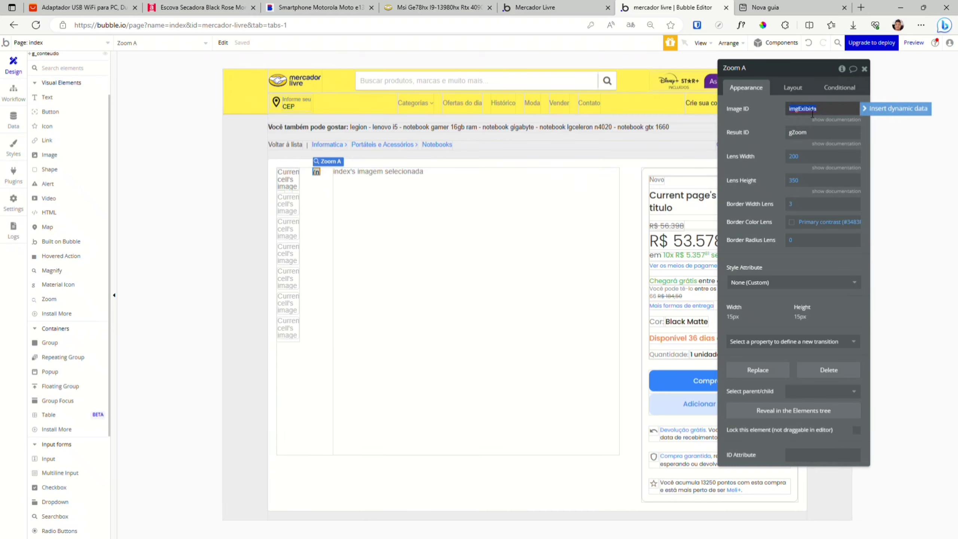
double_click(809, 134)
key("shift+Tab")
key("Tab")
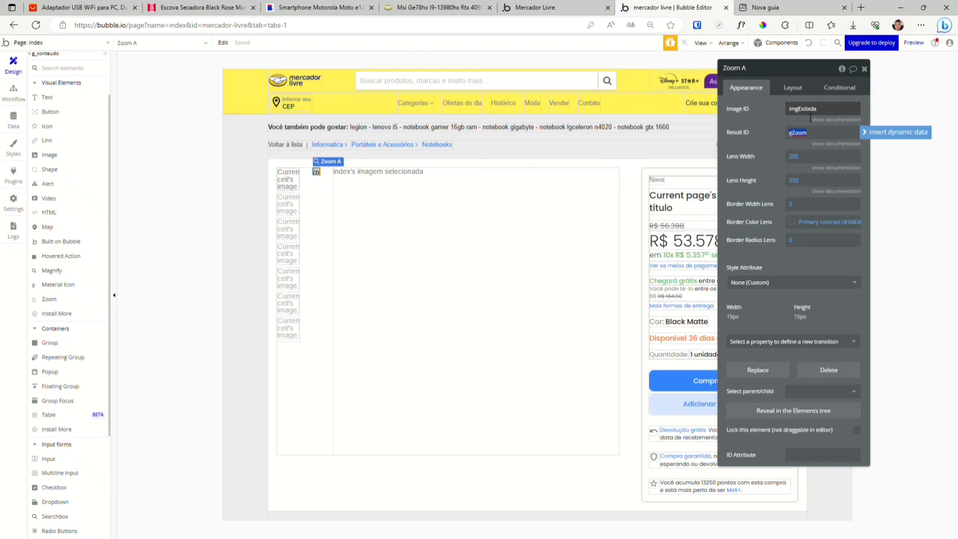
key("shift+Tab")
key("Tab")
key("shift+Tab")
key("Tab")
left_click(317, 171)
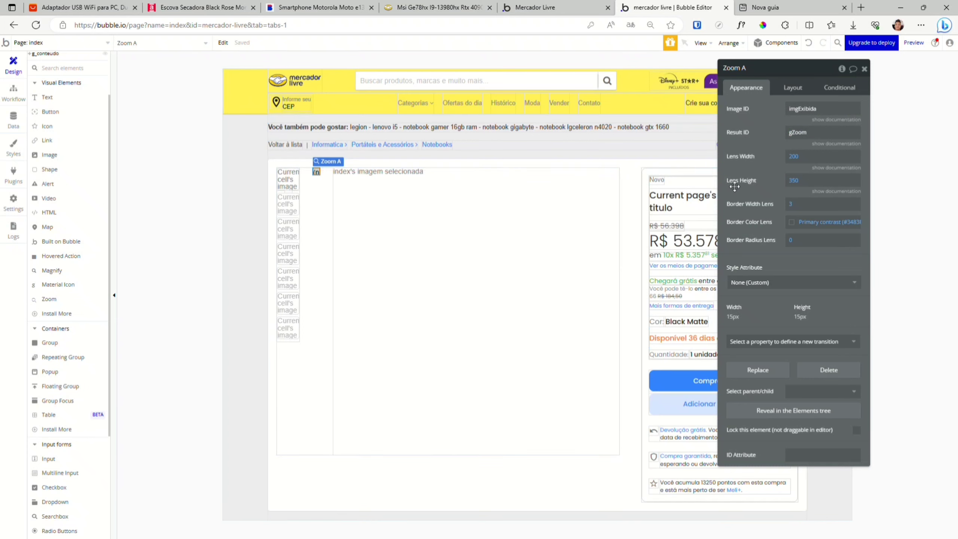
Inspect Zoom A's lens border color and its opacity, and close the color picker
left_click(810, 222)
left_click(866, 323)
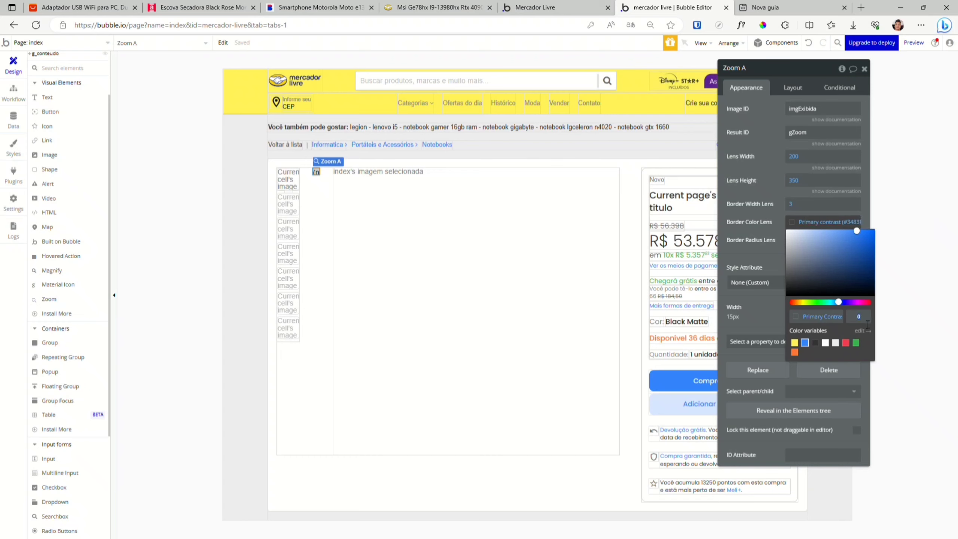
left_click(792, 161)
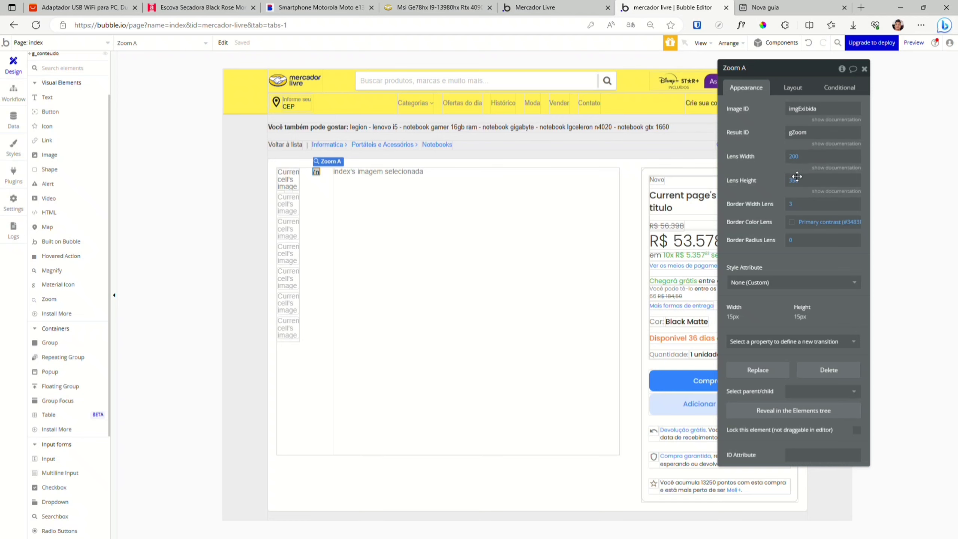
Examine the hover zoom in the Bubble preview and compare it with Zoom A's lens border color settings in the editor
left_click(566, 7)
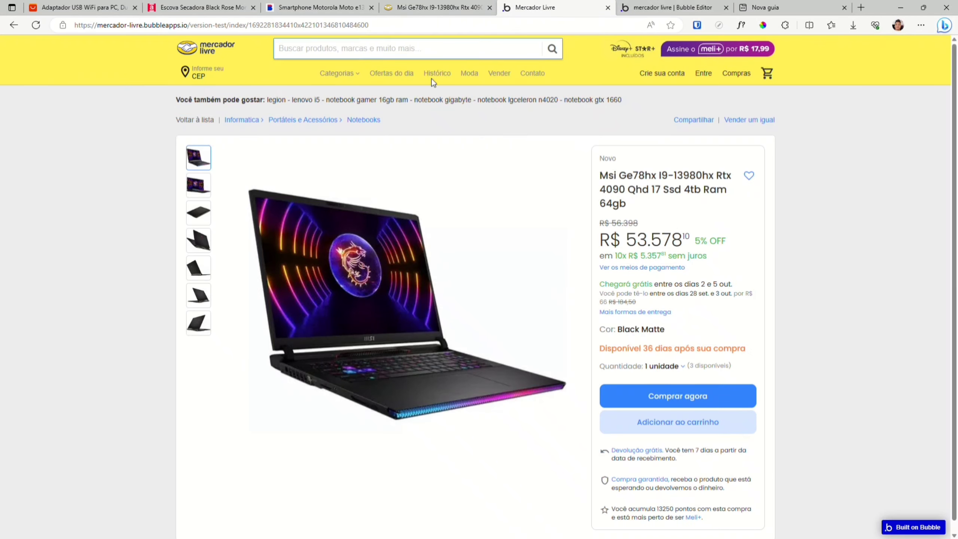
left_click(671, 7)
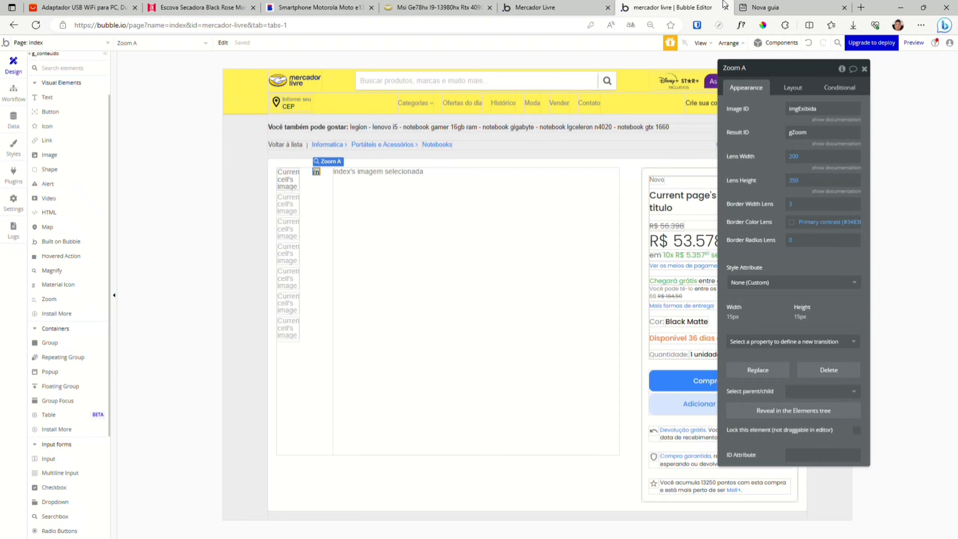
left_click(758, 8)
left_click(595, 8)
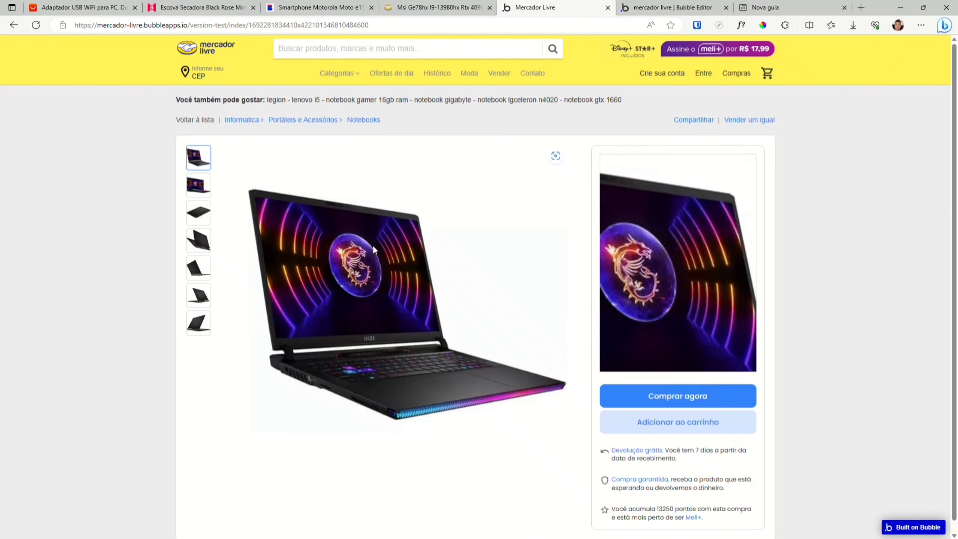
left_click(671, 7)
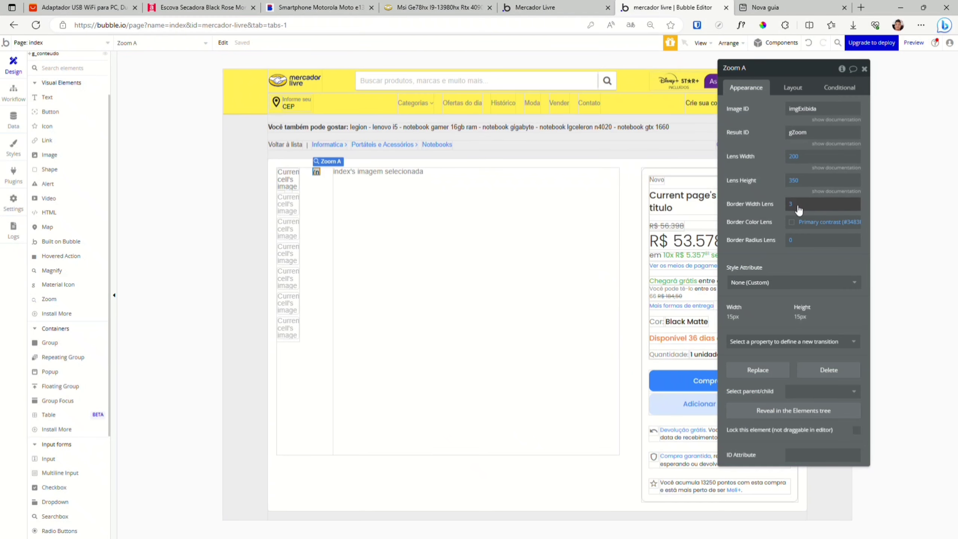
left_click(811, 222)
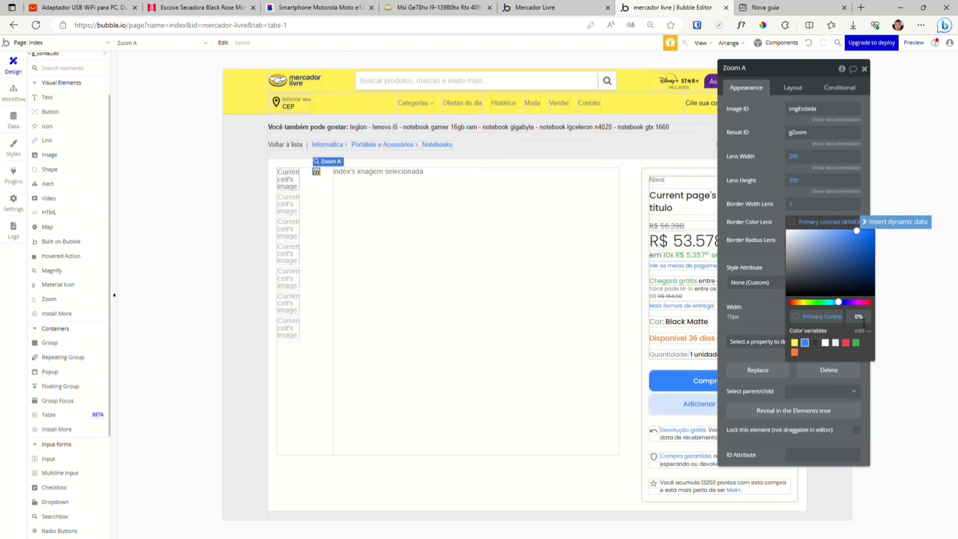
Compare the thumbnail gallery's hover behavior on the original Mercado Livre product page with the Bubble preview
left_click(543, 7)
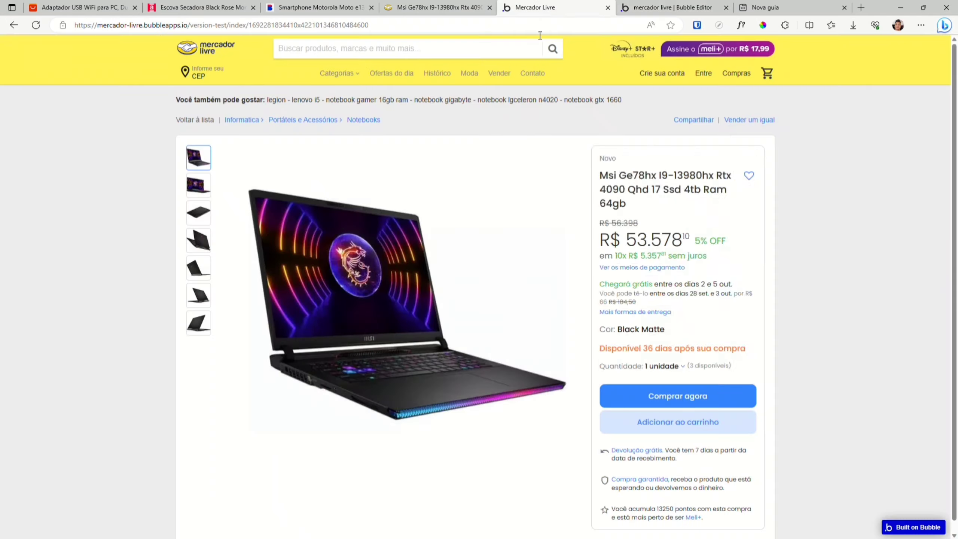
left_click(407, 6)
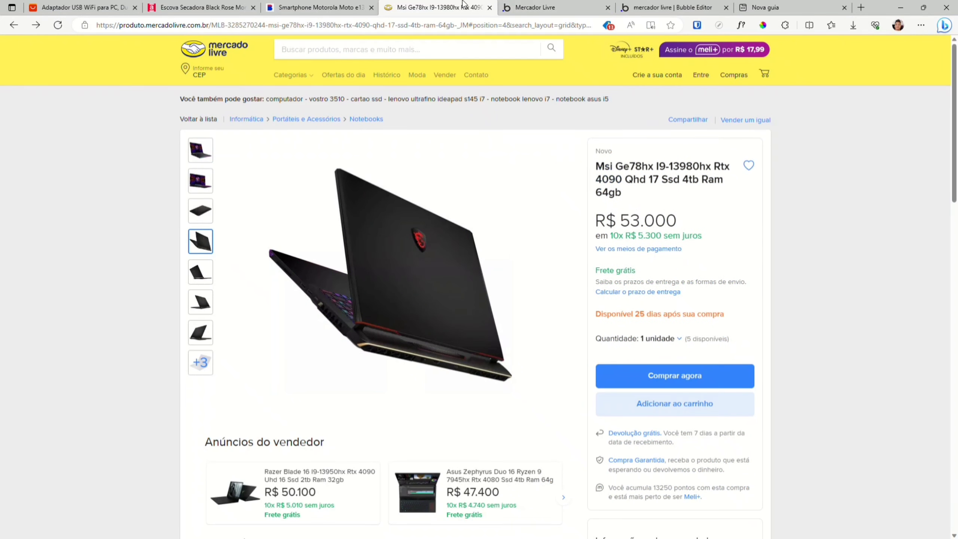
left_click(528, 7)
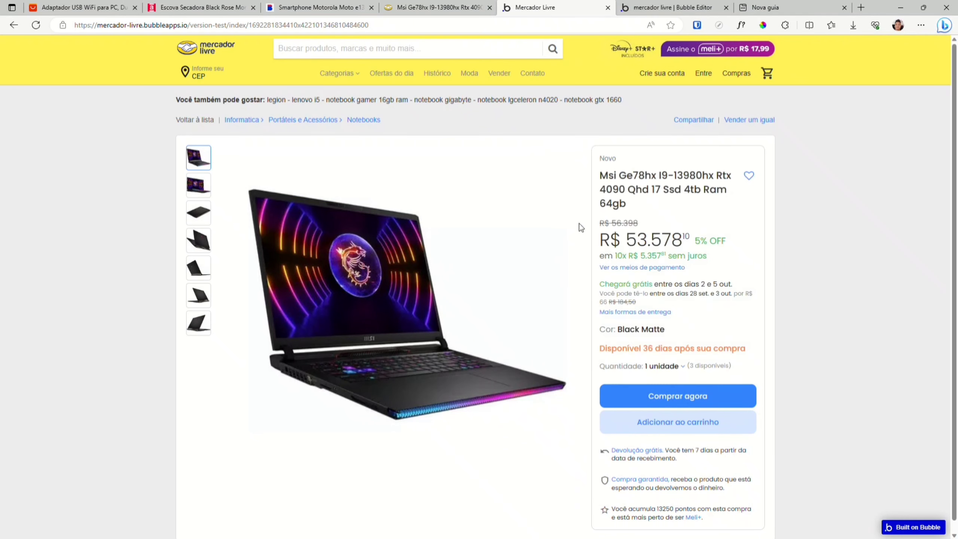
key("ctrl+shift+Tab")
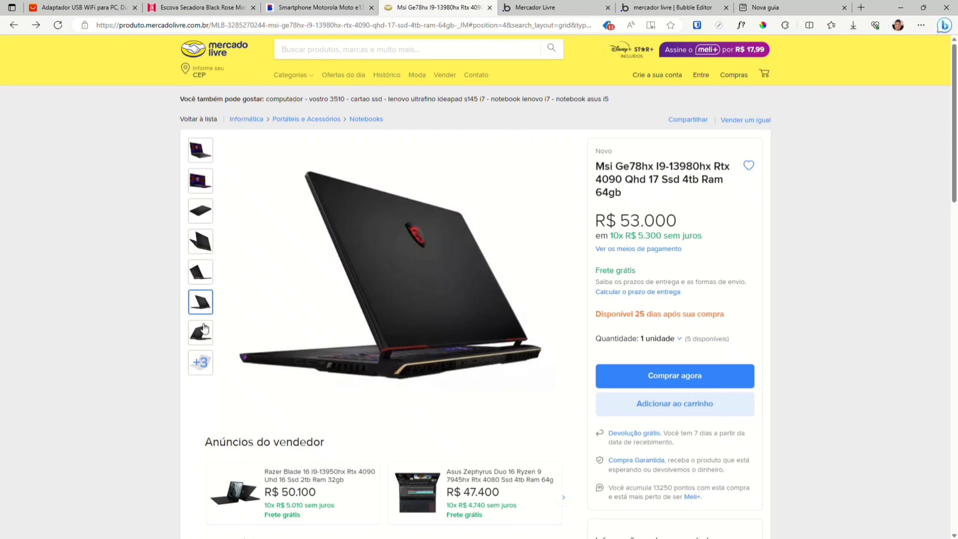
left_click(546, 7)
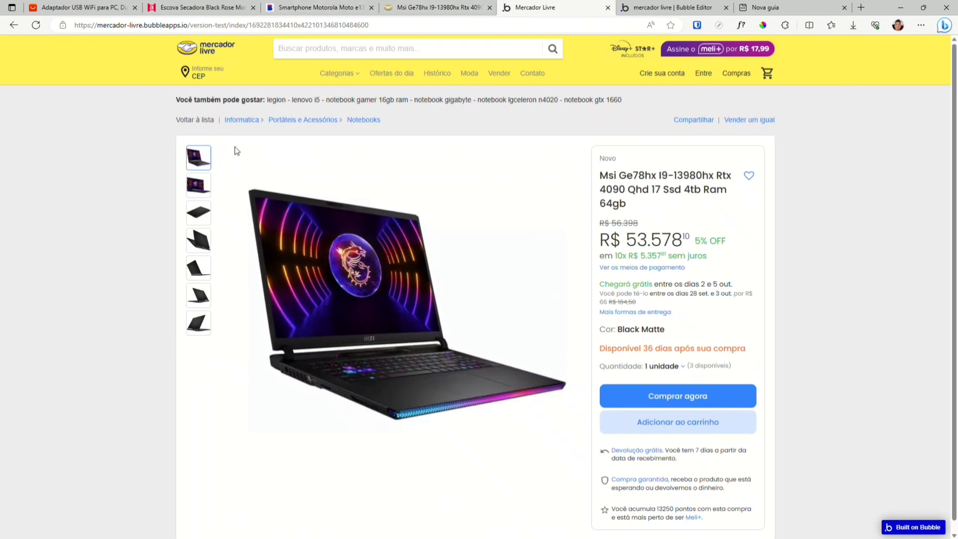
Return to the Bubble editor and open the properties of the img_repeticao thumbnail image in the gallery
left_click(671, 7)
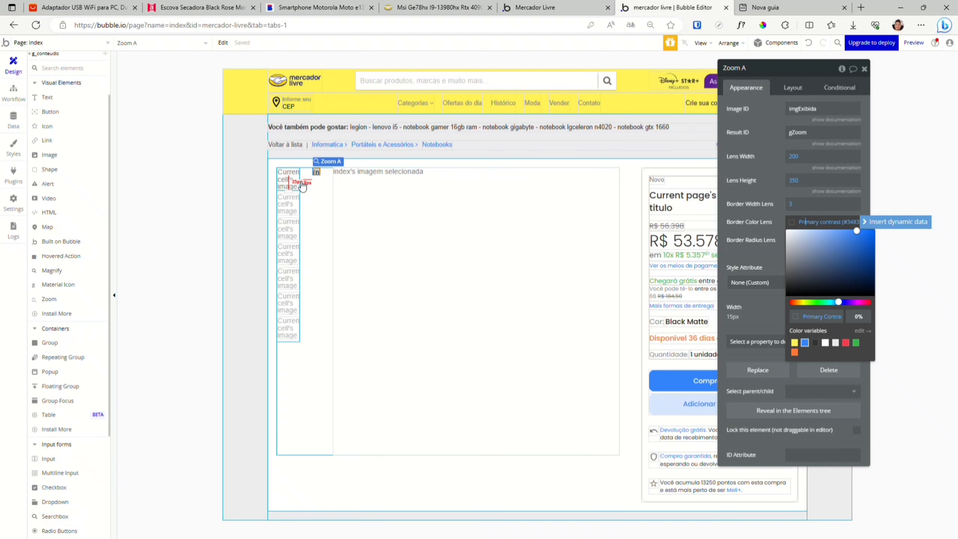
key("ctrl+shift+Tab")
left_click(664, 7)
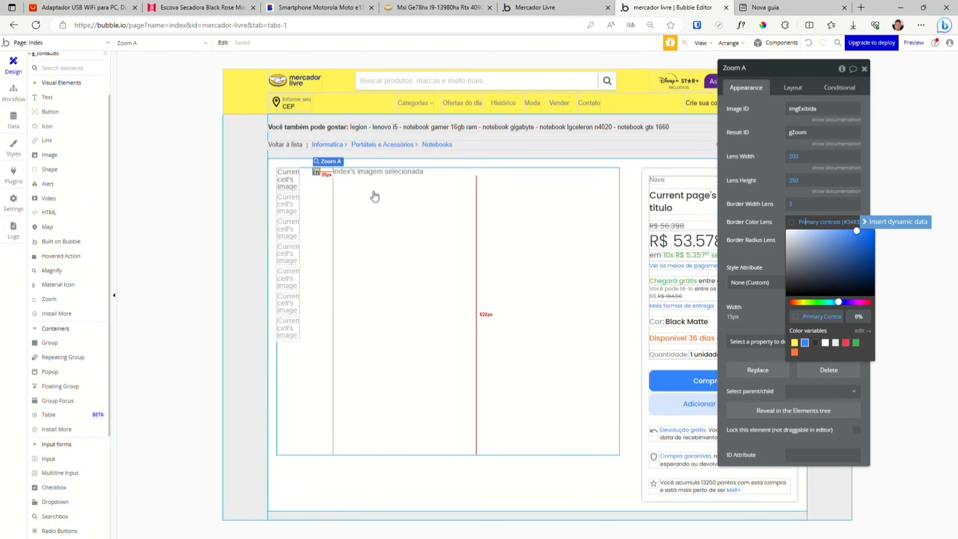
left_click(296, 180)
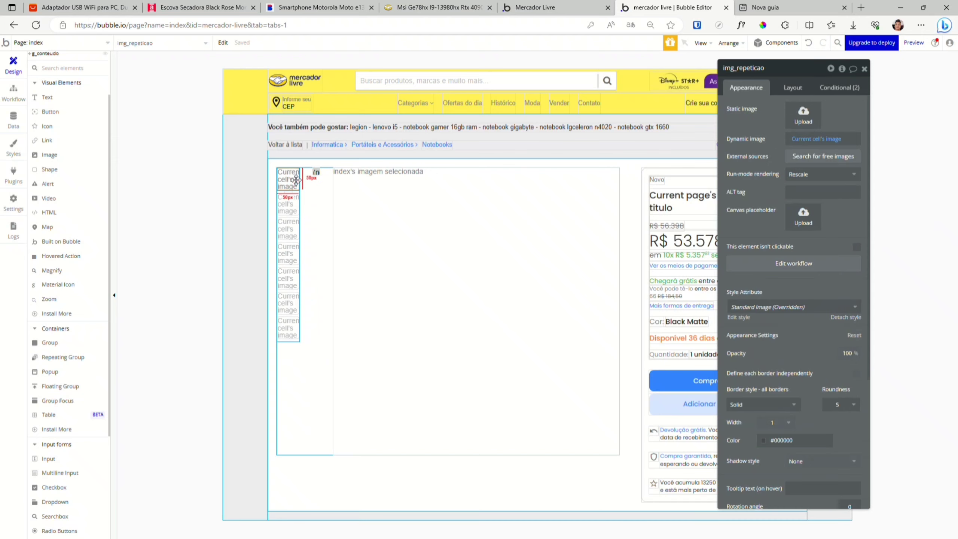
Examine image switching by thumbnail in the Bubble preview, and view the Mercado Livre and Motorola smartphone product pages for comparison
left_click(547, 7)
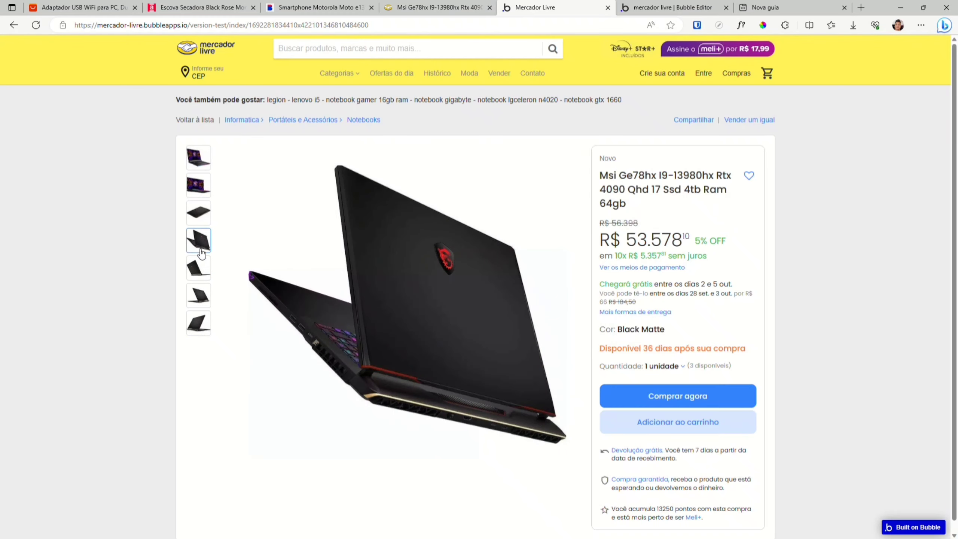
left_click(392, 4)
left_click(321, 7)
left_click(536, 4)
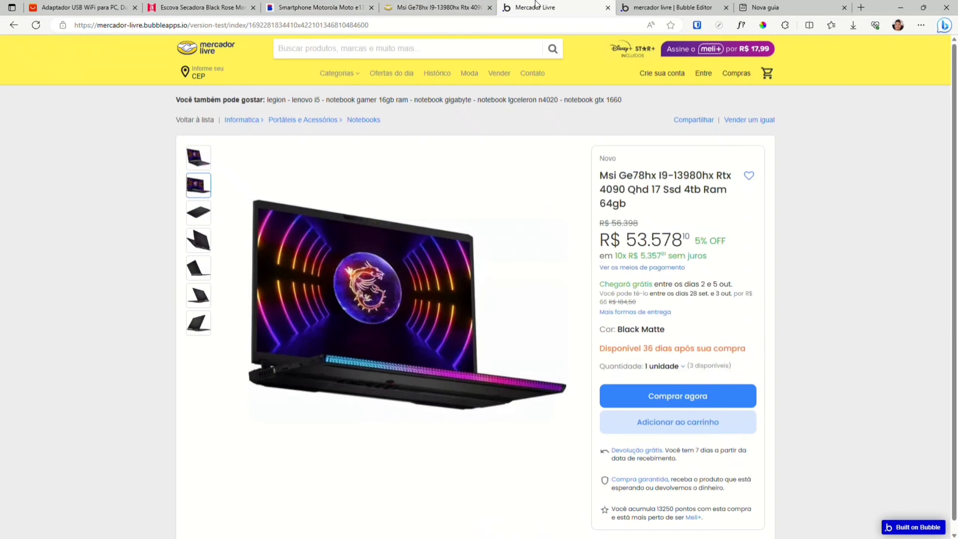